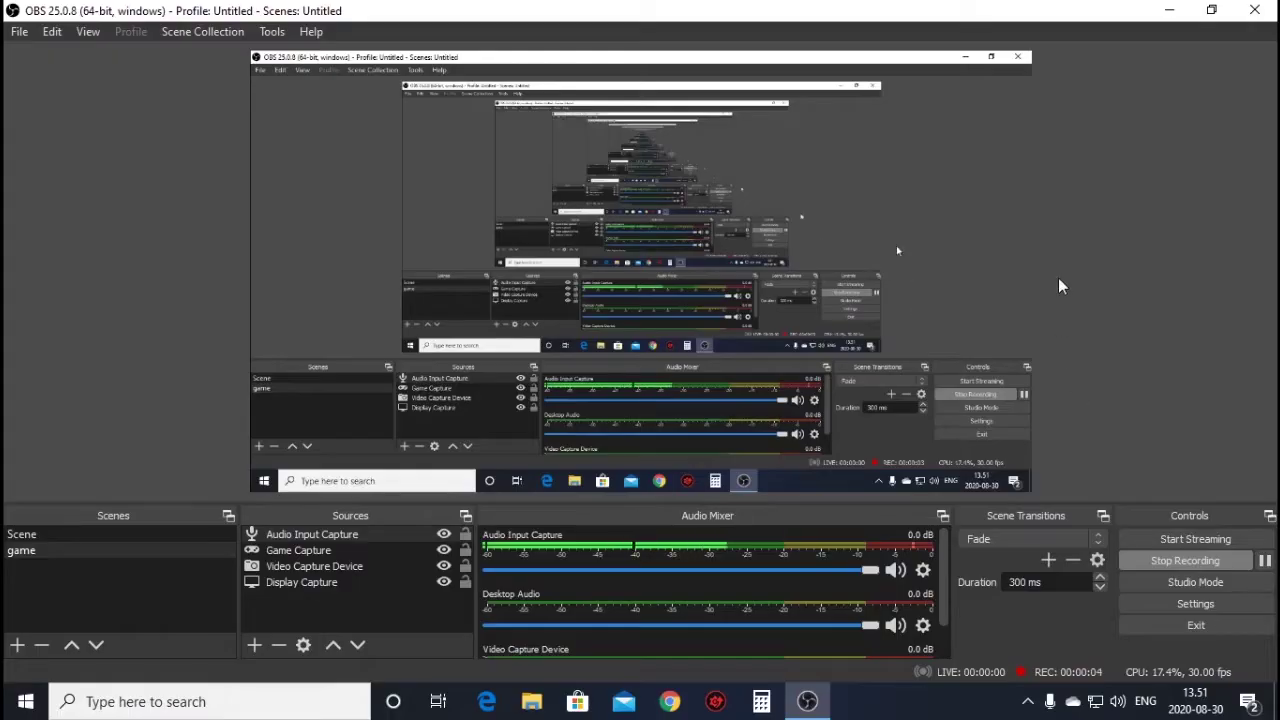
# - Minimize the OBS Studio window so the Windows desktop and its icons show
pyautogui.click(1165, 12)
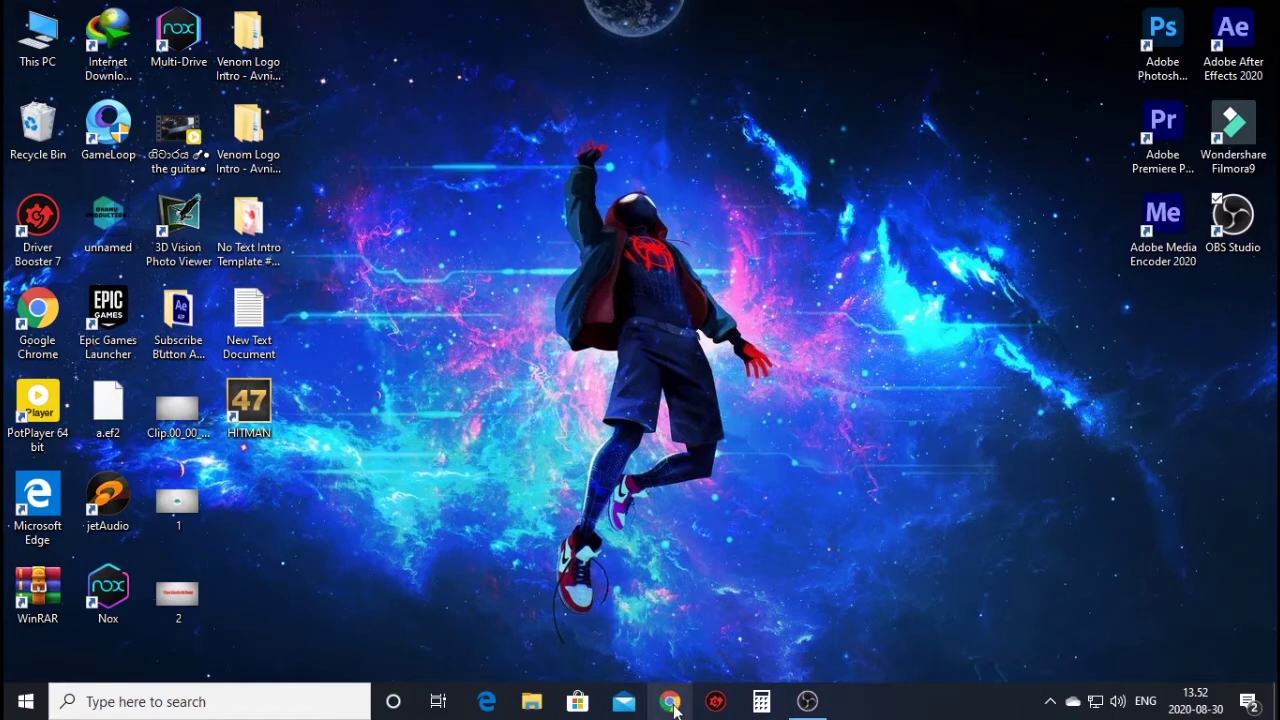
# - Launch Chrome maximized and search Google for 'i get in to pc'
pyautogui.click(672, 703)
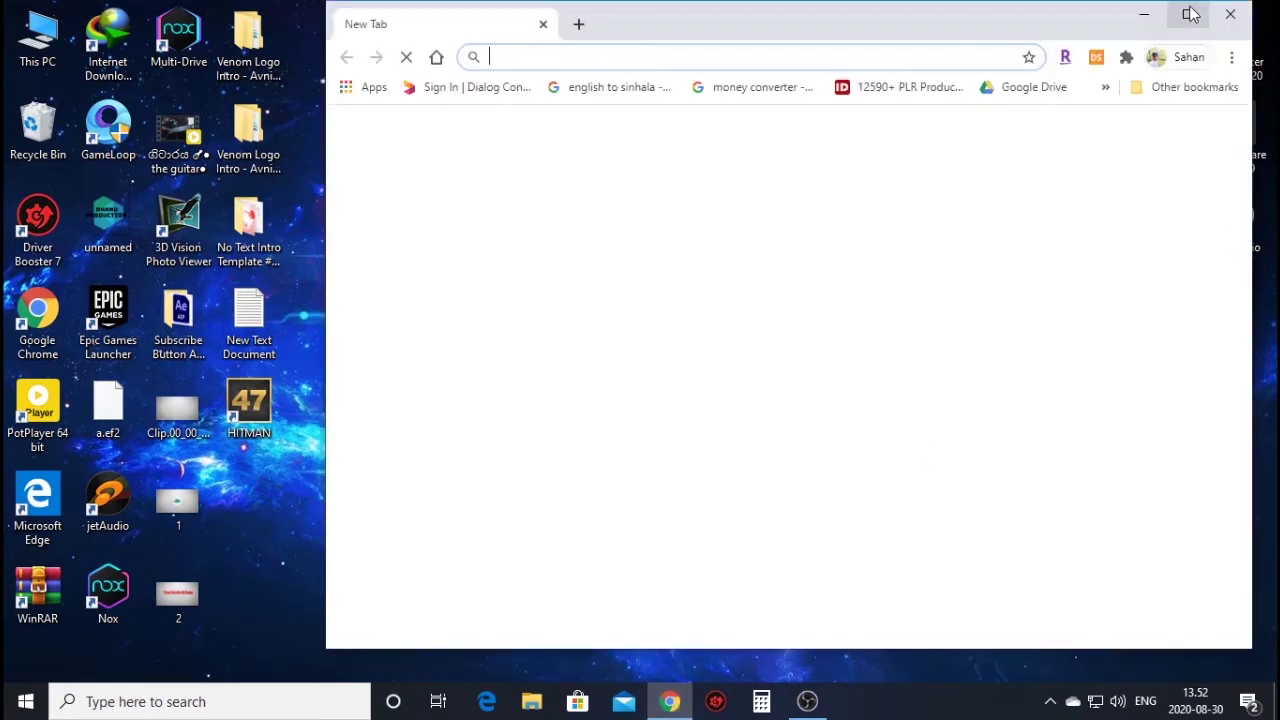
pyautogui.click(1190, 15)
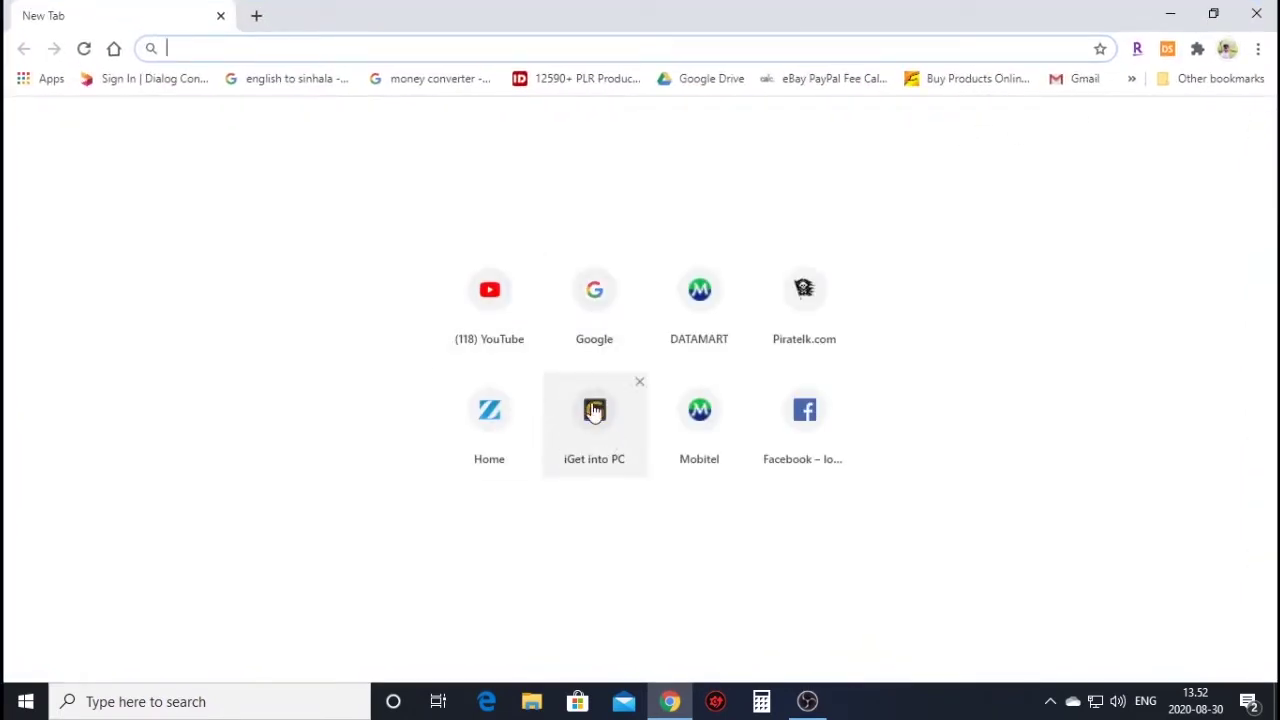
pyautogui.click(594, 292)
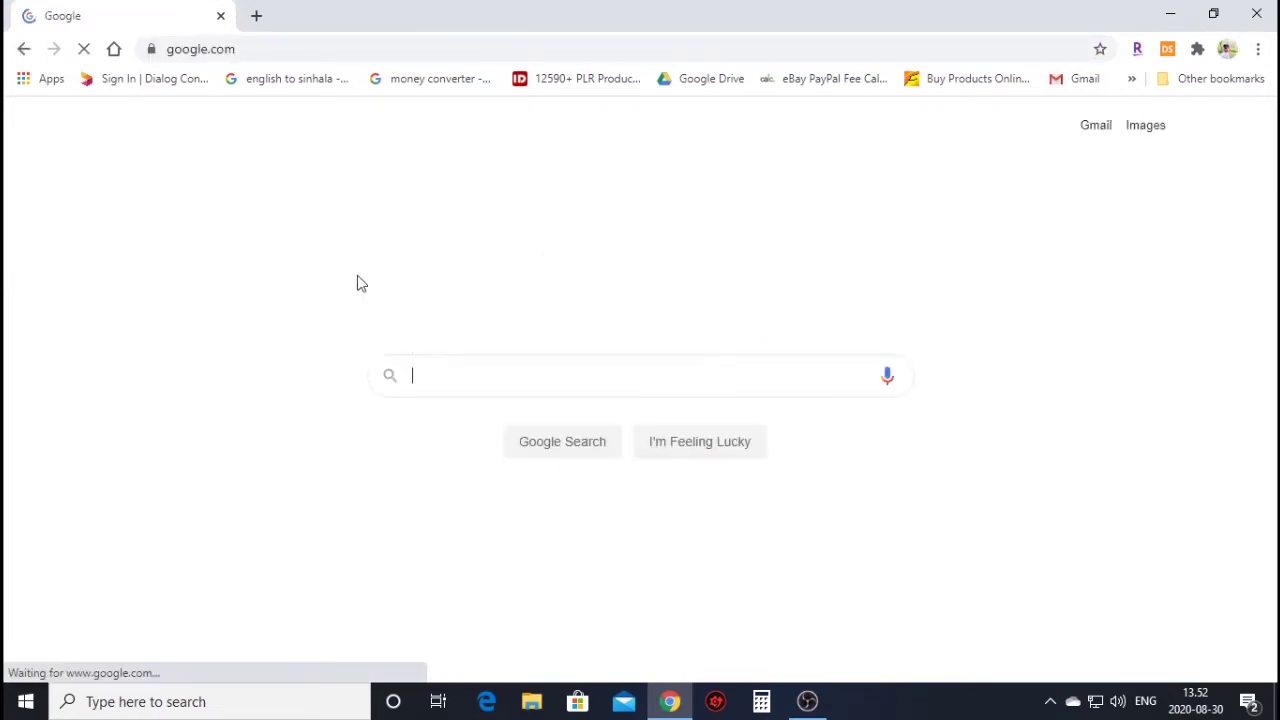
pyautogui.write('i ')
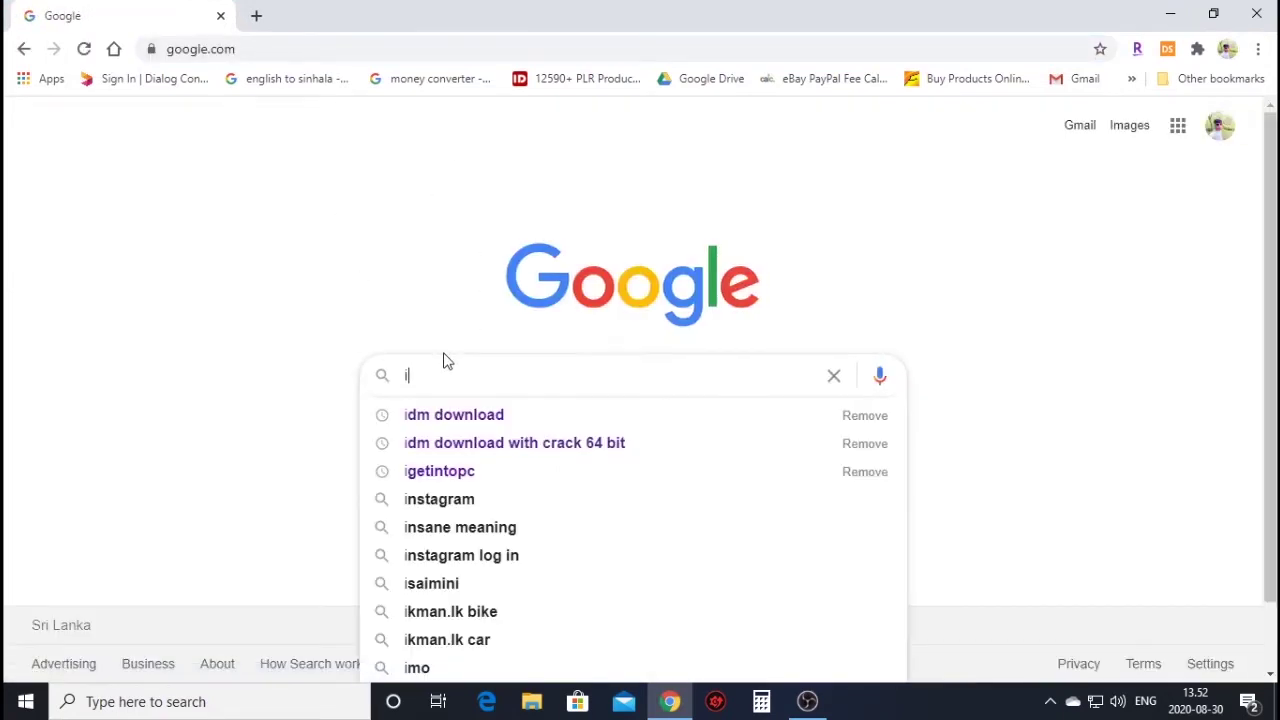
pyautogui.write('get')
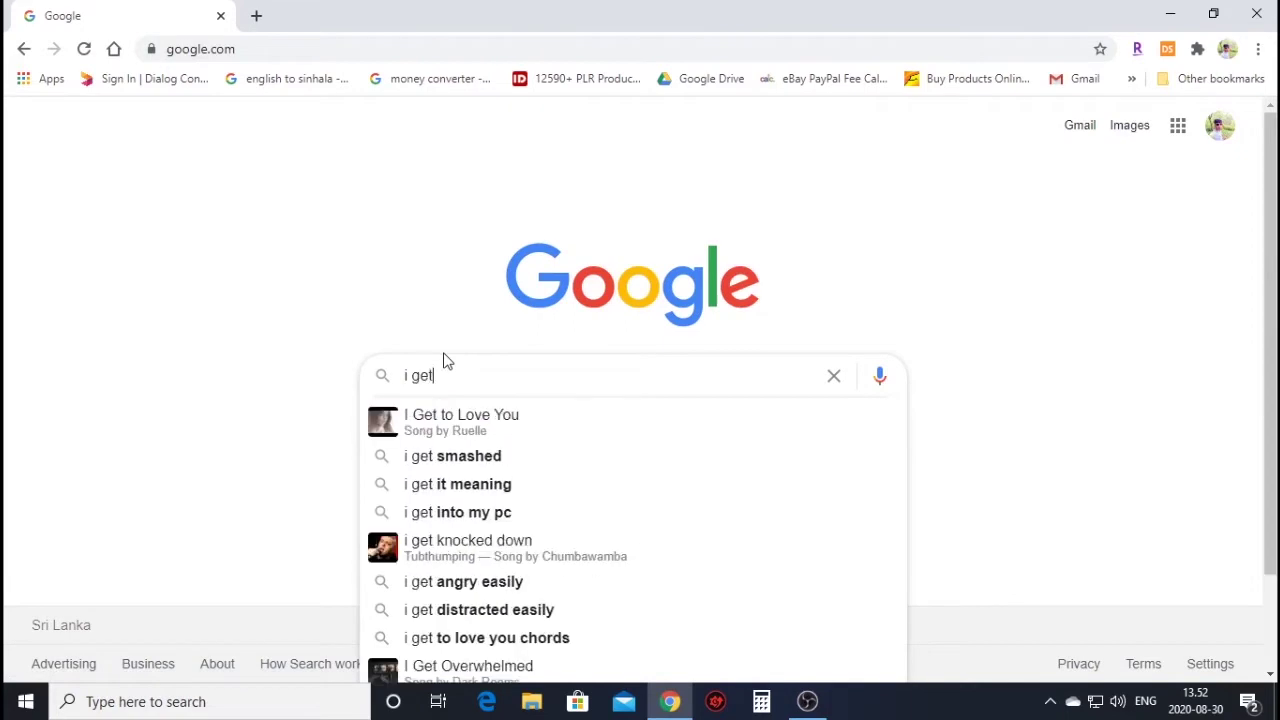
pyautogui.write(' in')
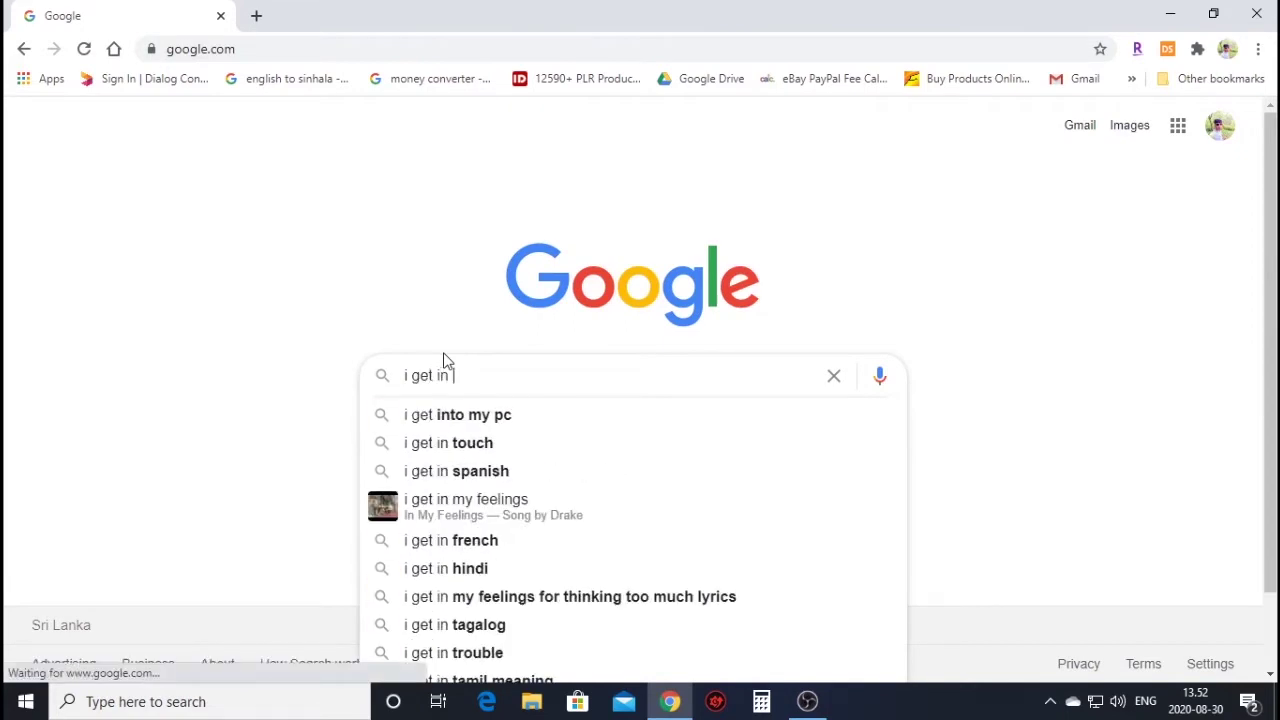
pyautogui.write(' to ')
pyautogui.write(' p')
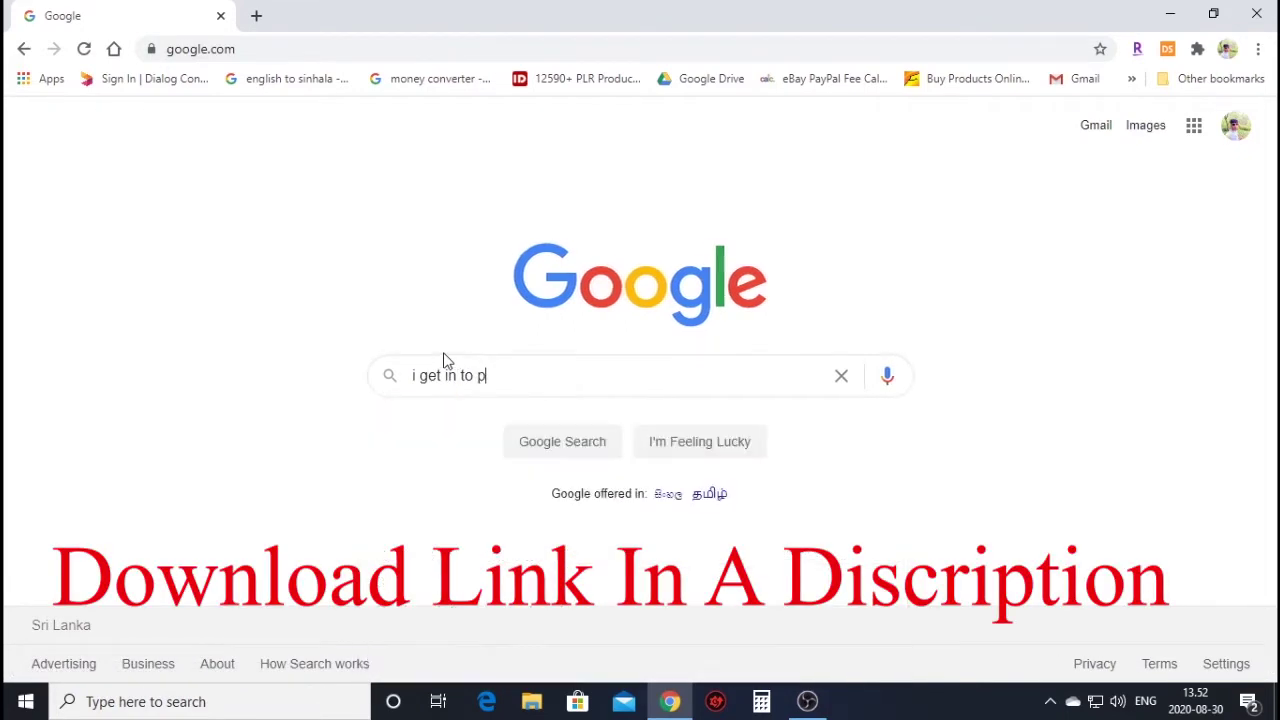
pyautogui.press('Return')
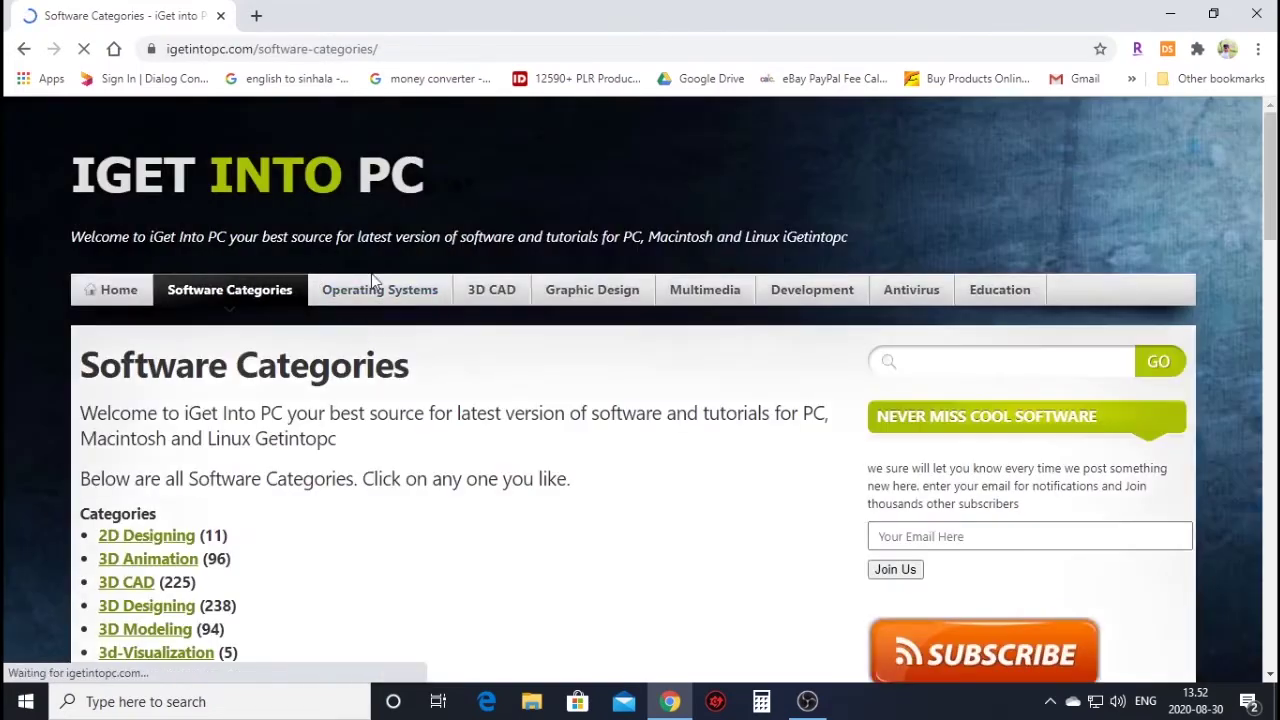
# - Open the Graphic Design category on iGetIntoPC
pyautogui.scroll(-4, 241, 330)
pyautogui.scroll(3, 291, 296)
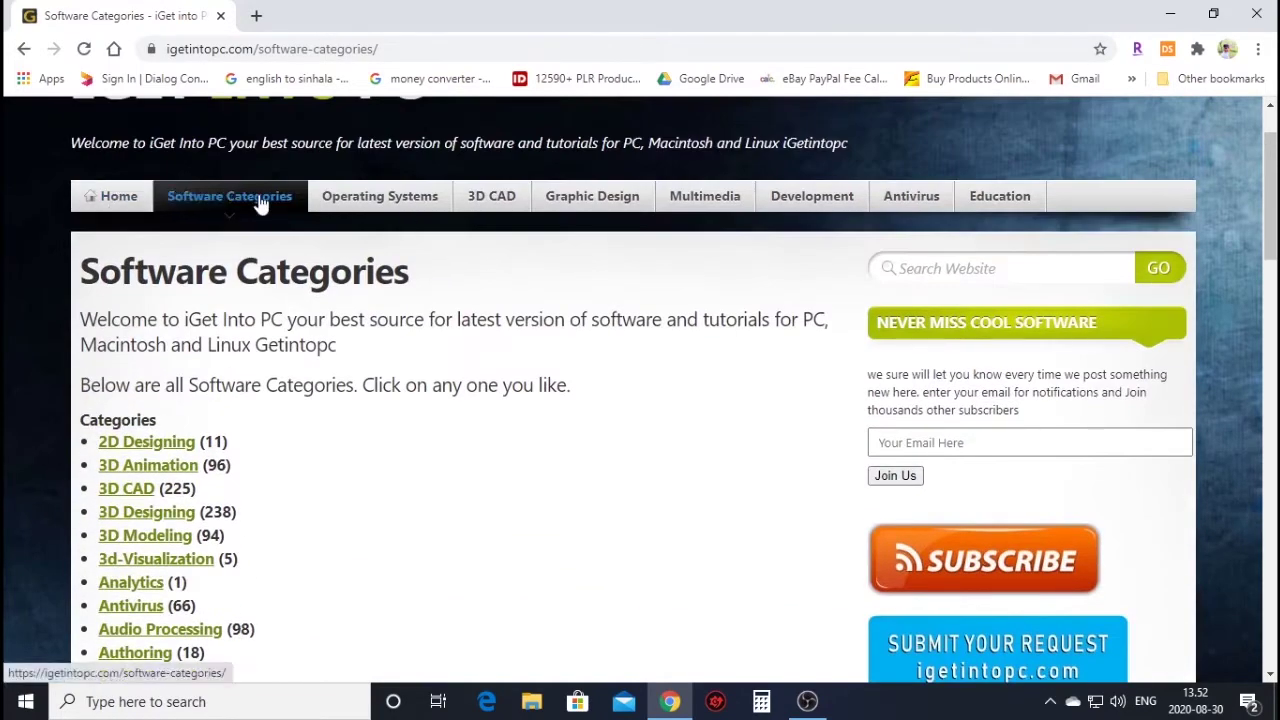
pyautogui.scroll(-1, 215, 387)
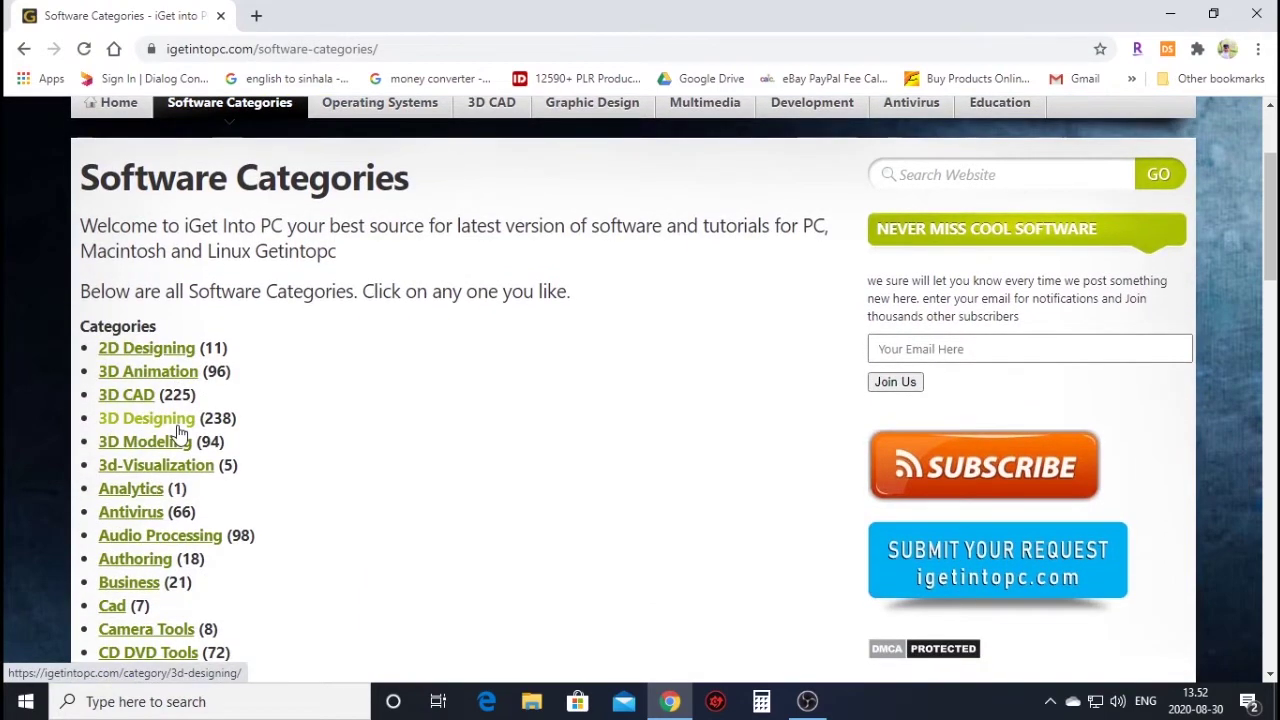
pyautogui.scroll(2, 408, 398)
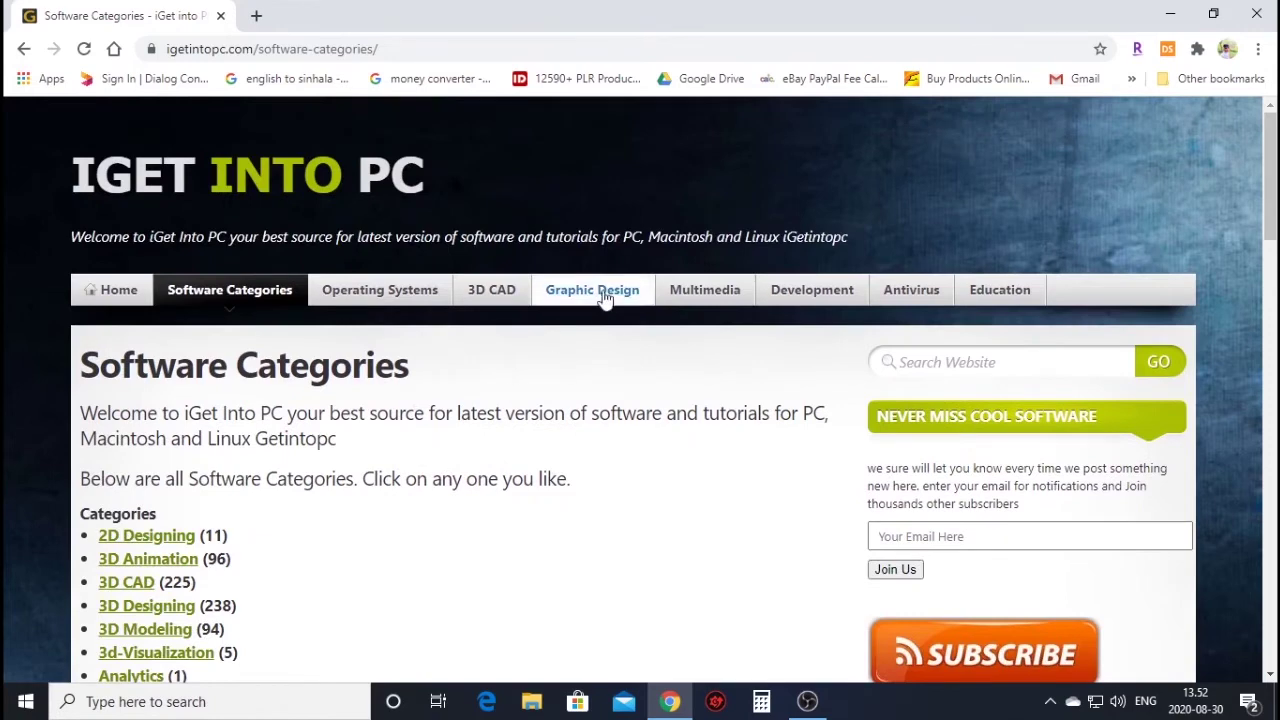
pyautogui.click(602, 295)
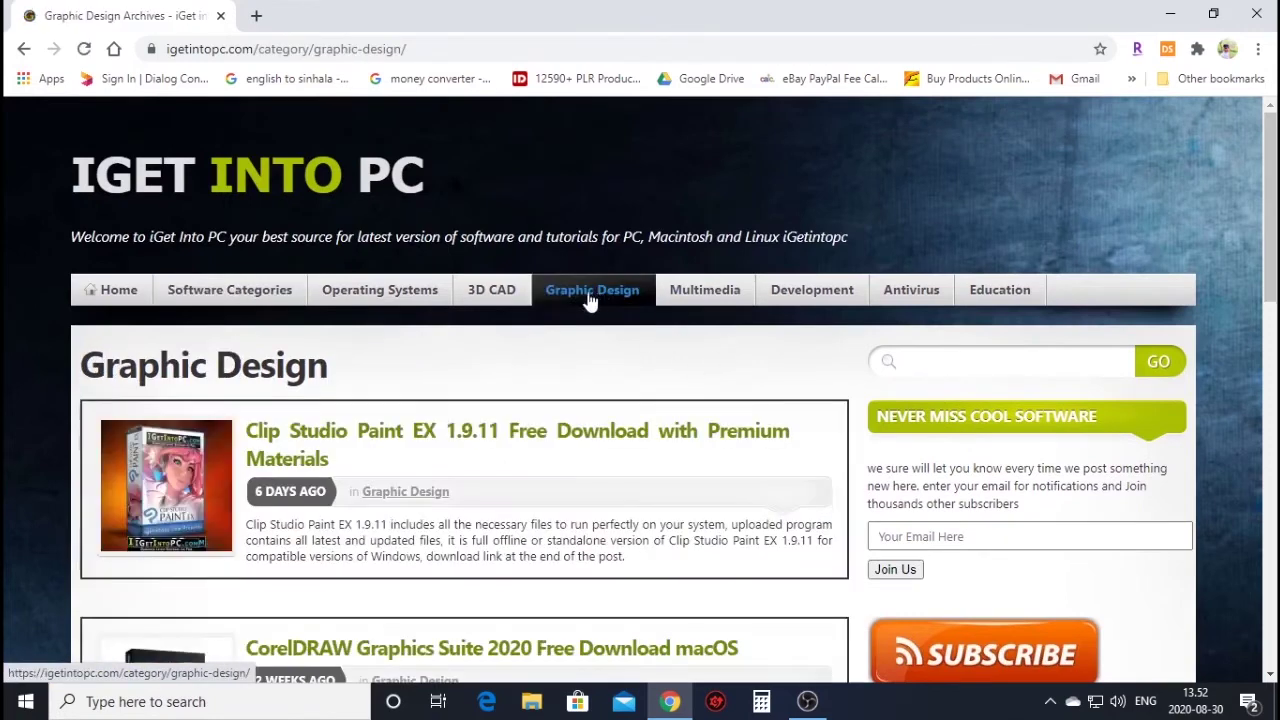
# - Go to page 2 of the Graphic Design listings to find the Photoshop 2020 post
pyautogui.scroll(-3, 408, 366)
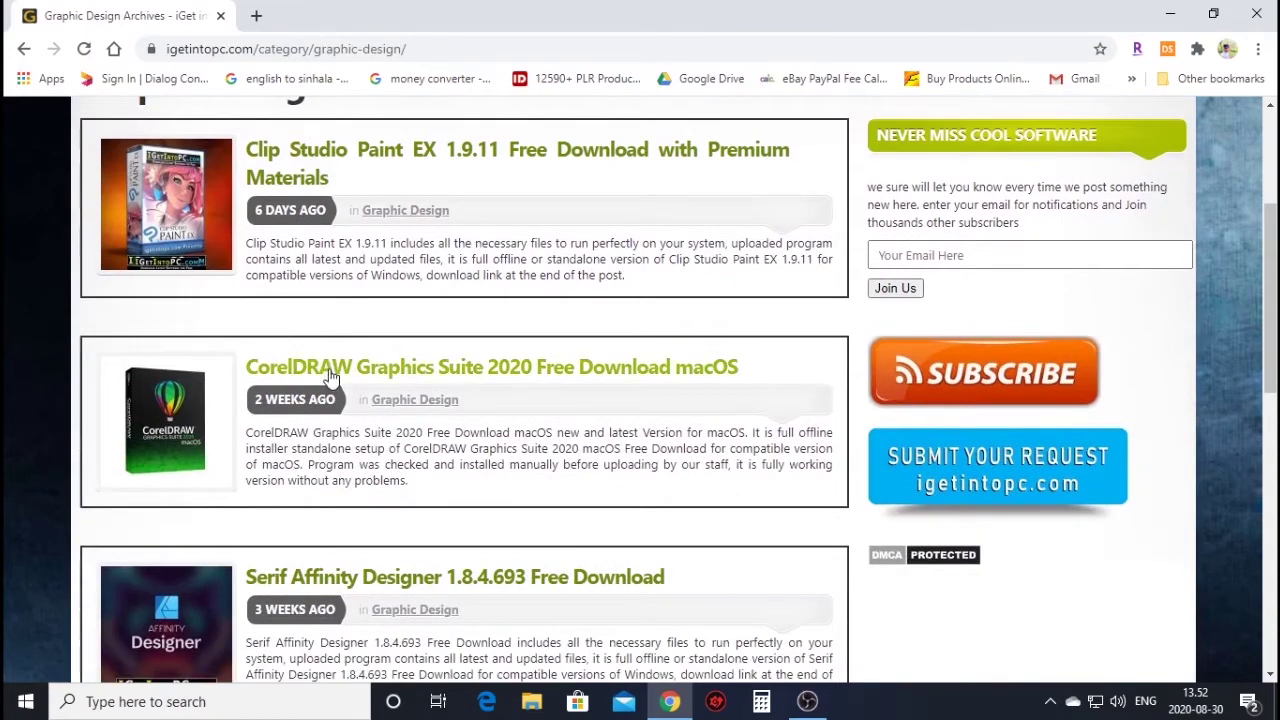
pyautogui.scroll(-1, 415, 373)
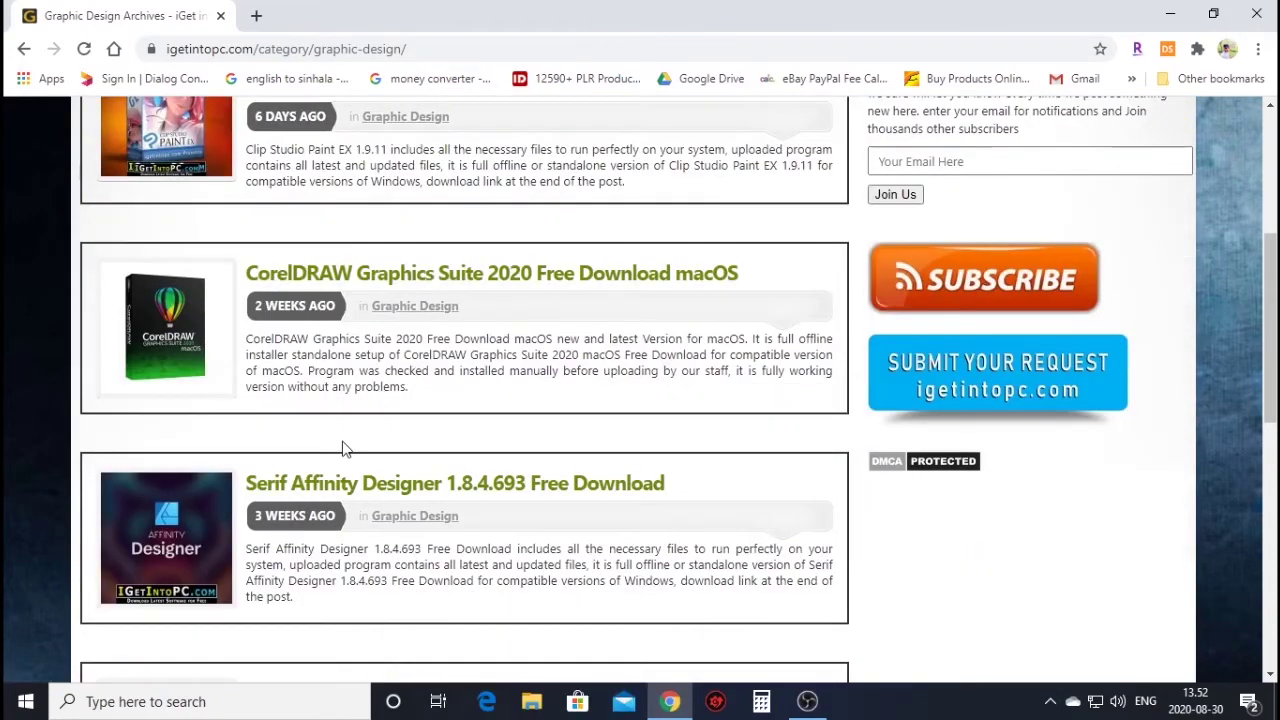
pyautogui.scroll(-3, 340, 452)
pyautogui.scroll(-2, 310, 445)
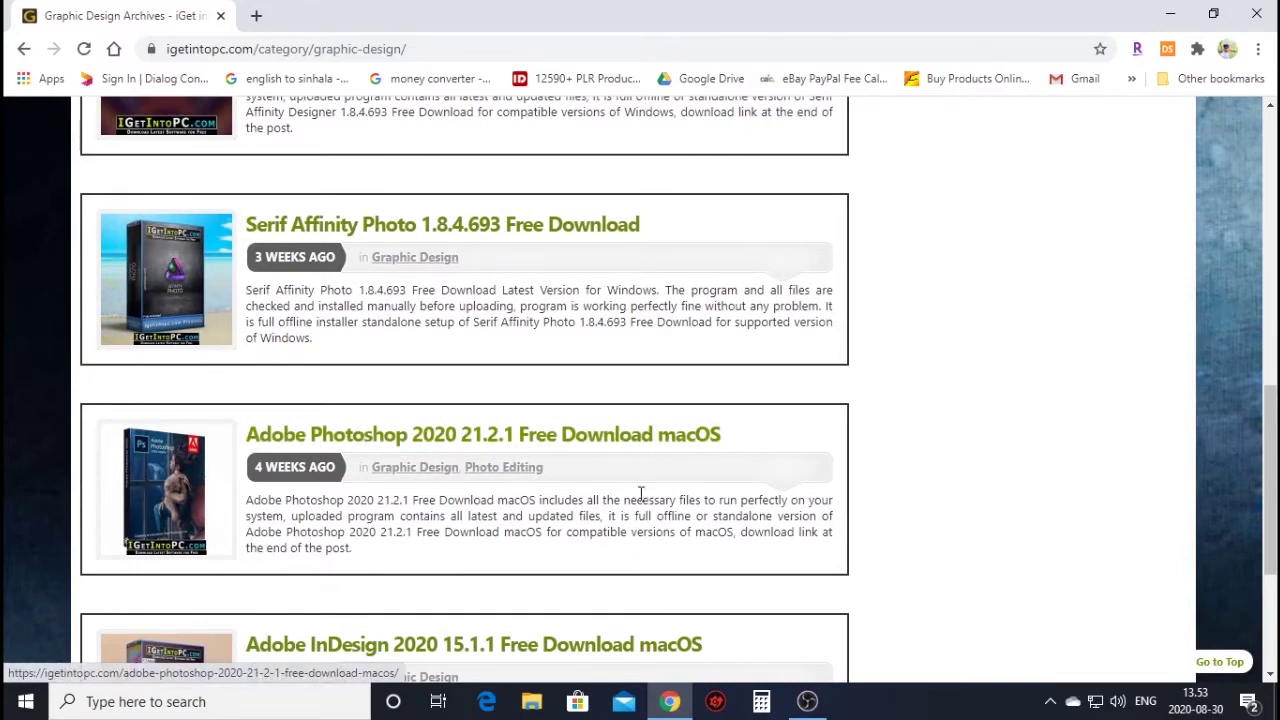
pyautogui.scroll(-2, 620, 500)
pyautogui.scroll(-2, 615, 512)
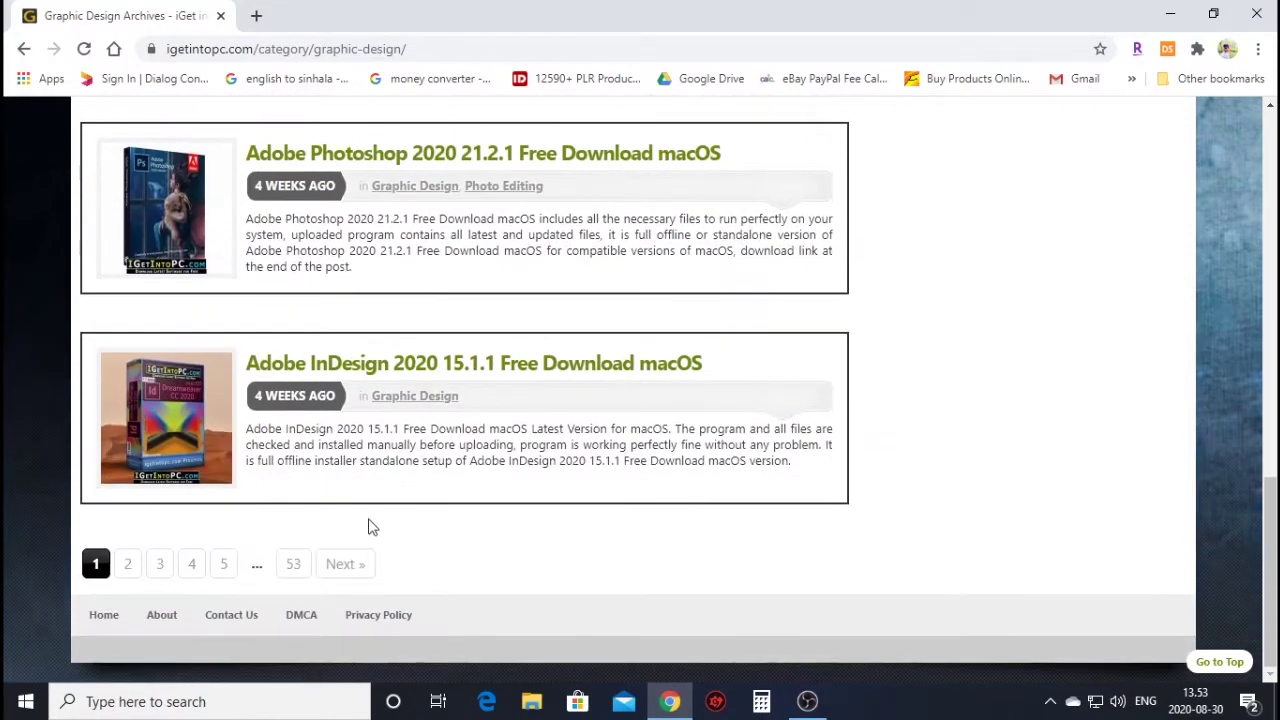
pyautogui.click(137, 568)
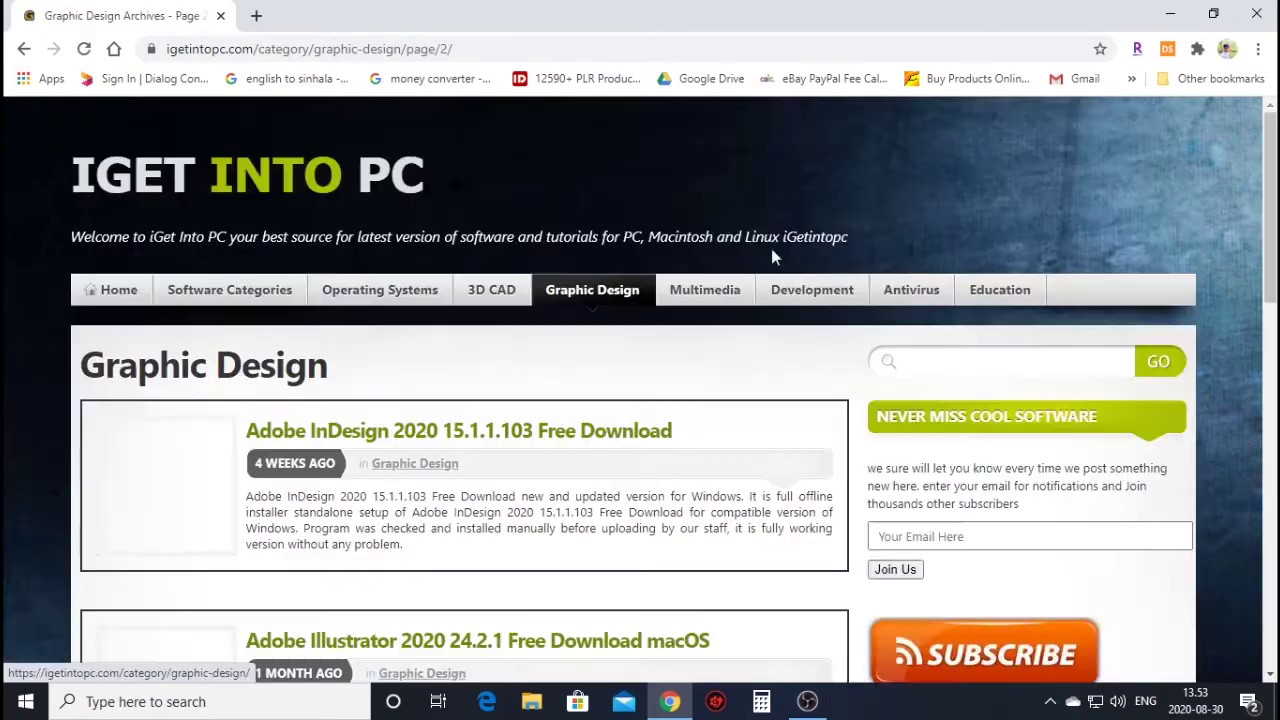
pyautogui.scroll(-4, 288, 490)
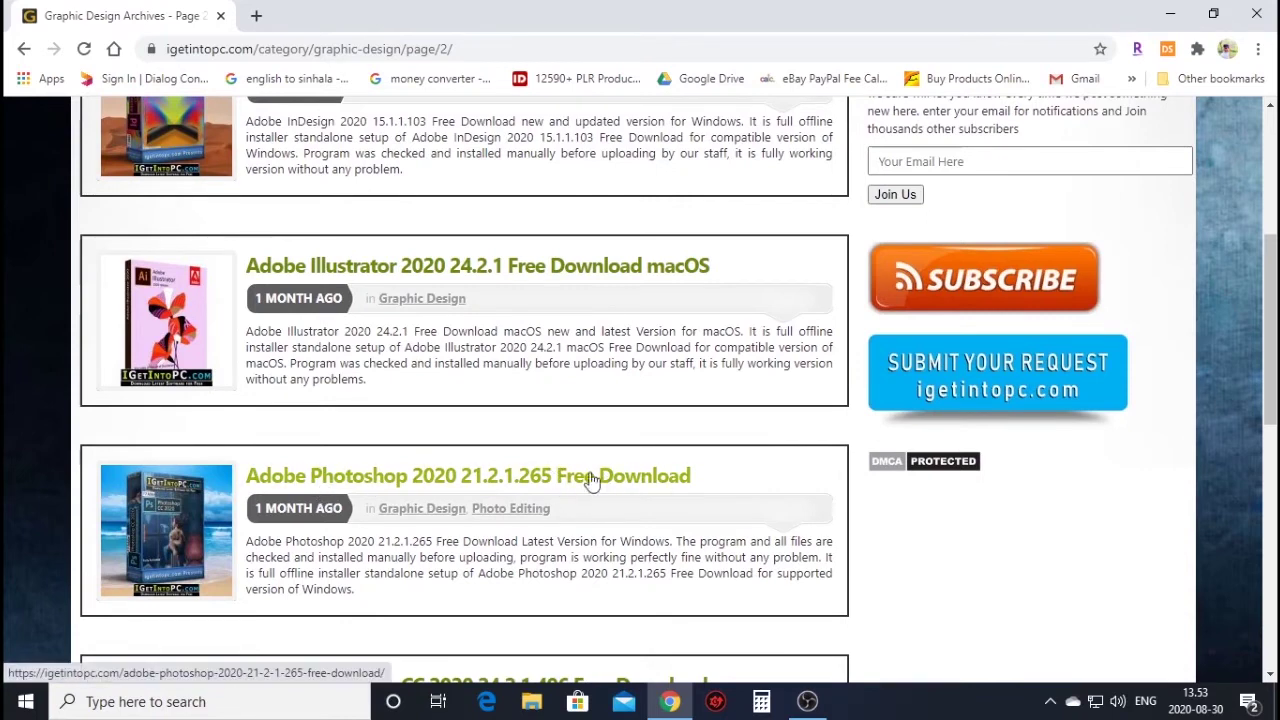
# - Open the Adobe Photoshop 2020 21.2.1.265 post and select its opening paragraph
pyautogui.click(560, 478)
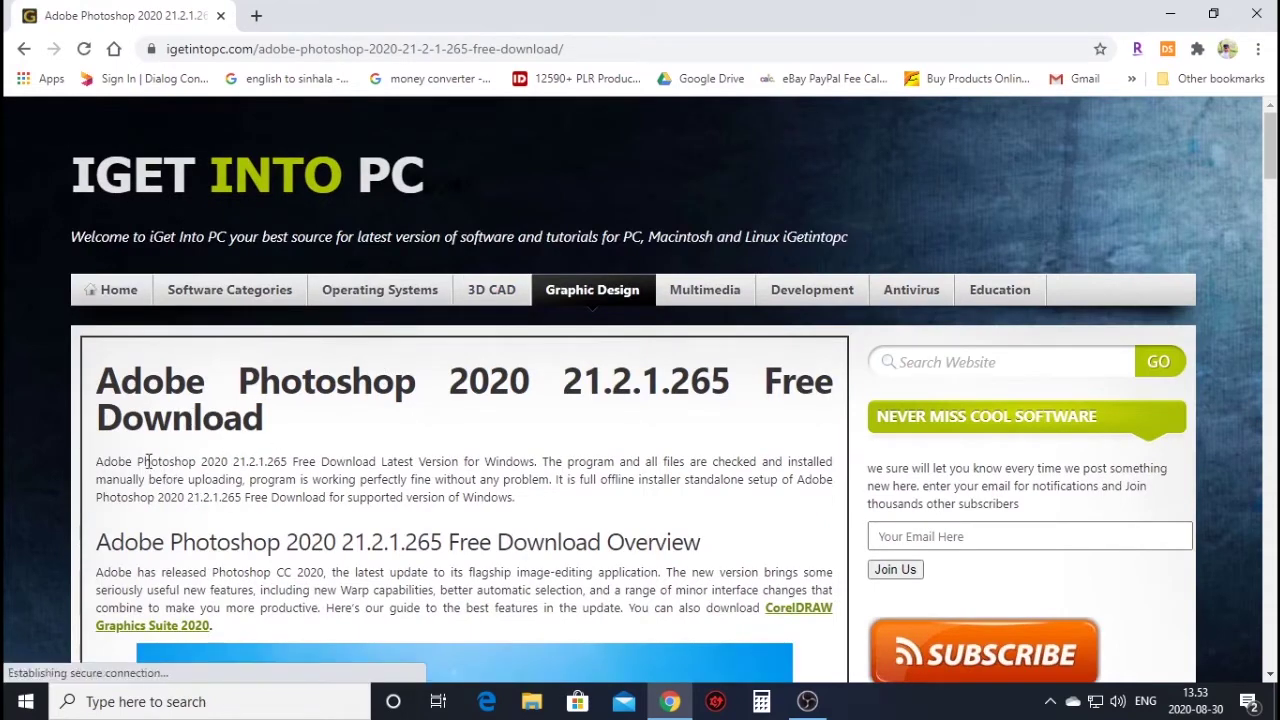
pyautogui.moveTo(90, 455); pyautogui.dragTo(562, 504)
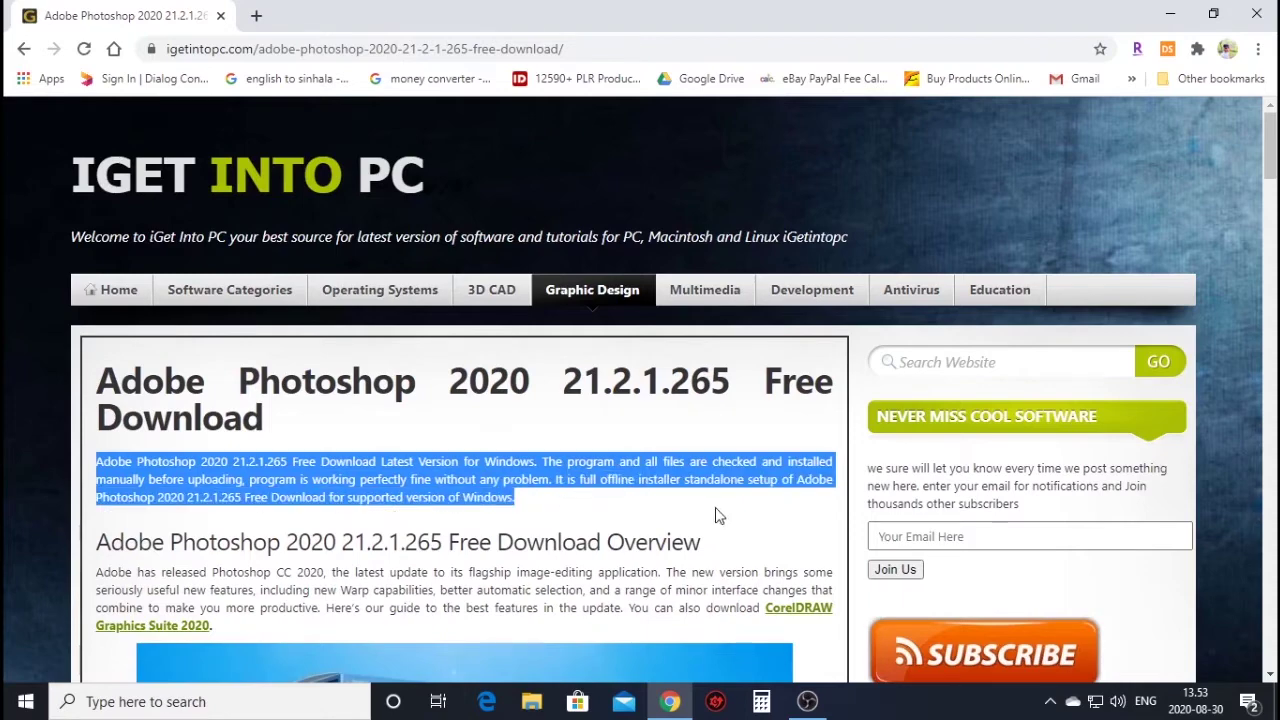
pyautogui.scroll(-1, 715, 515)
pyautogui.scroll(-3, 566, 511)
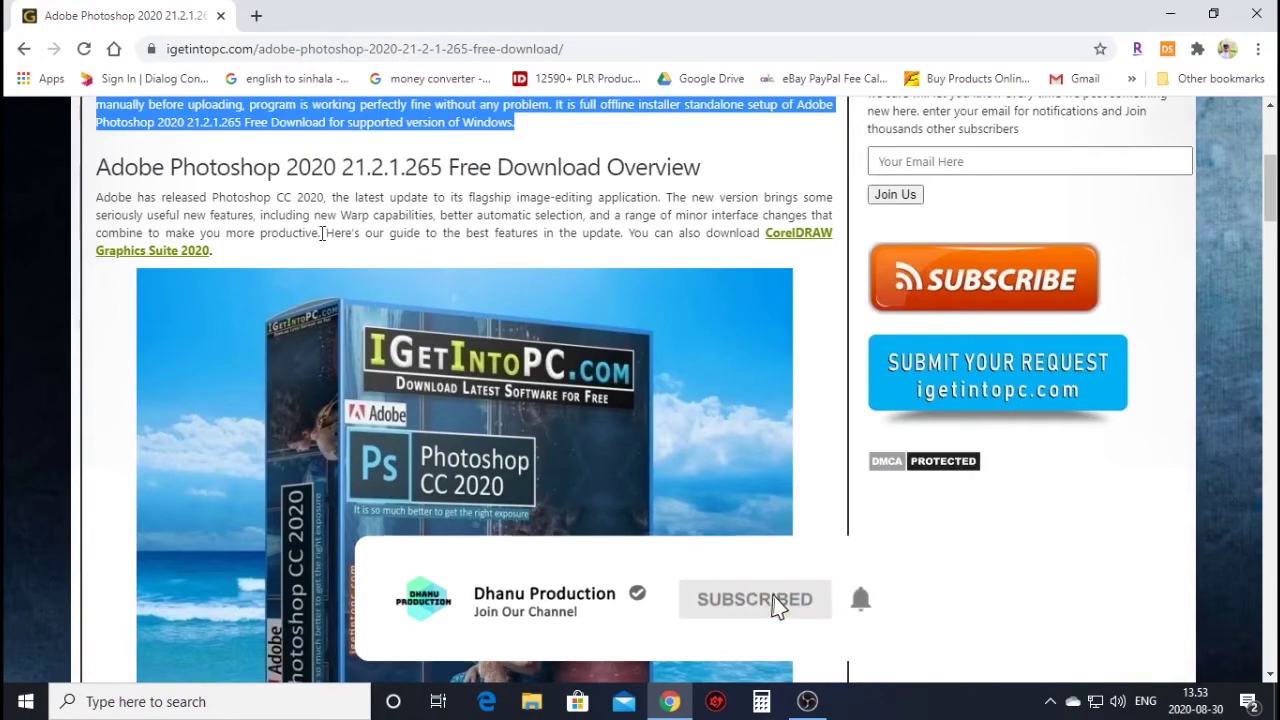
pyautogui.scroll(-5, 197, 294)
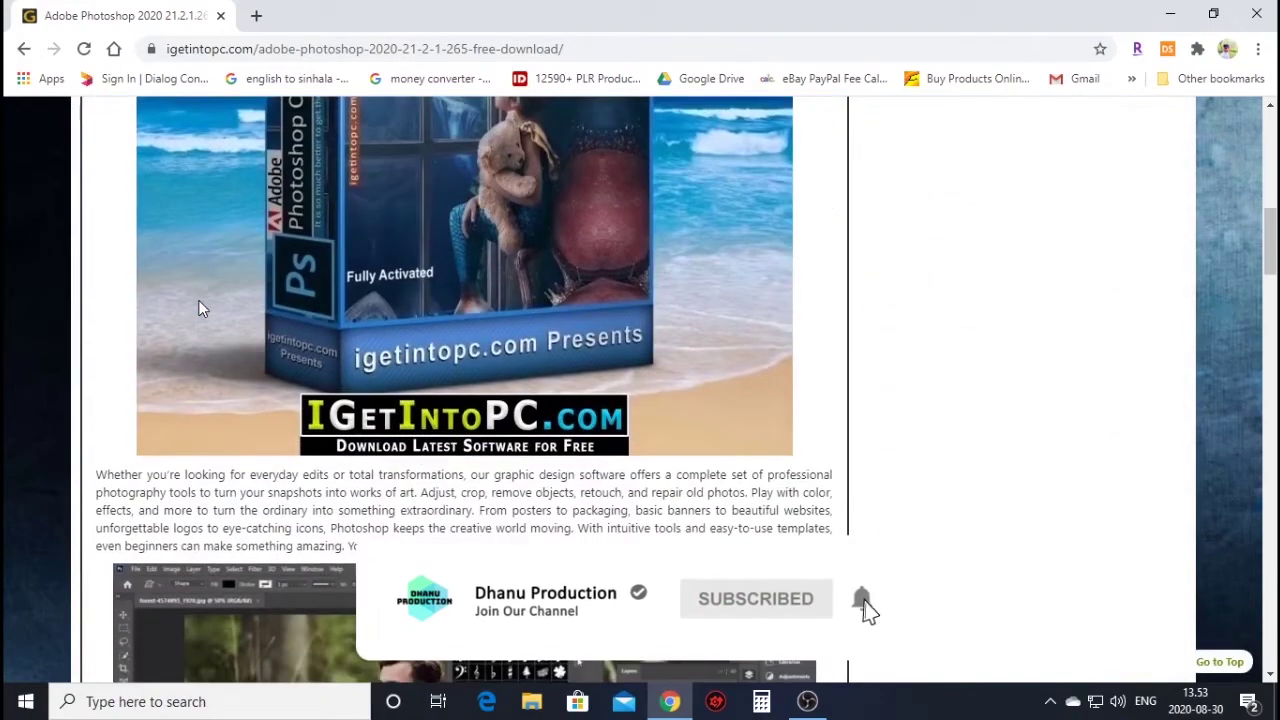
pyautogui.scroll(-4, 205, 311)
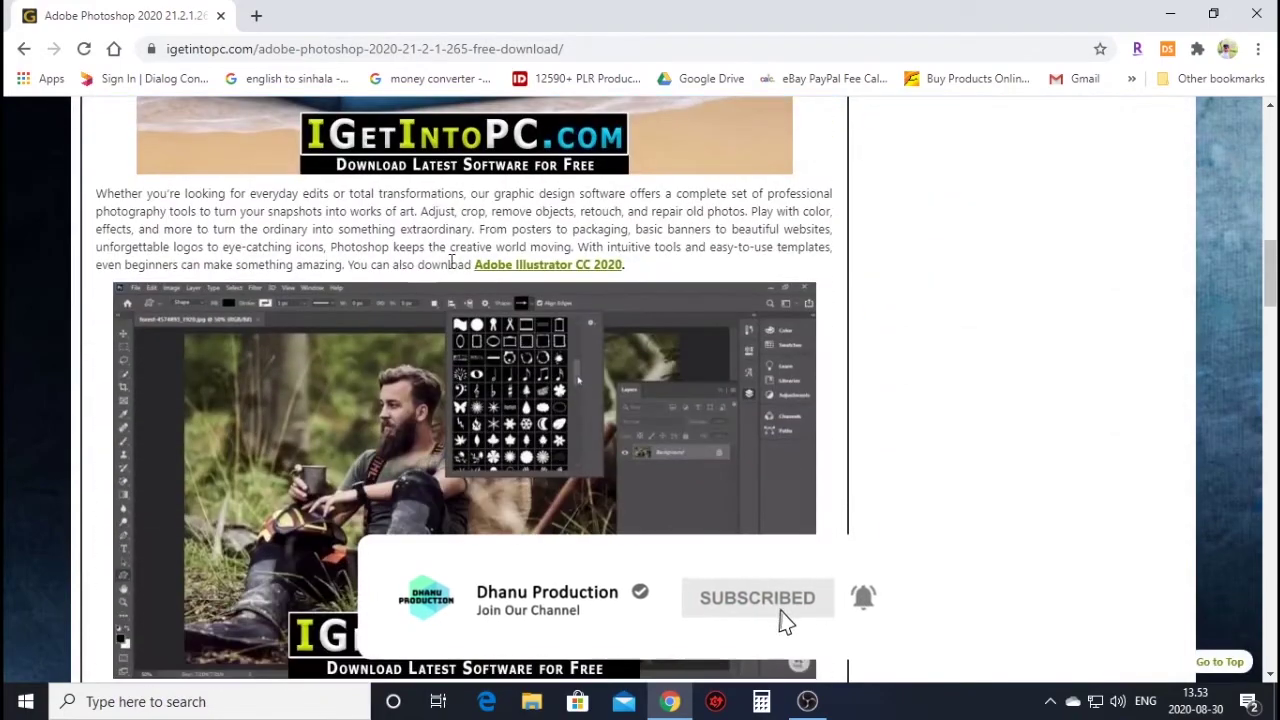
pyautogui.scroll(-4, 310, 292)
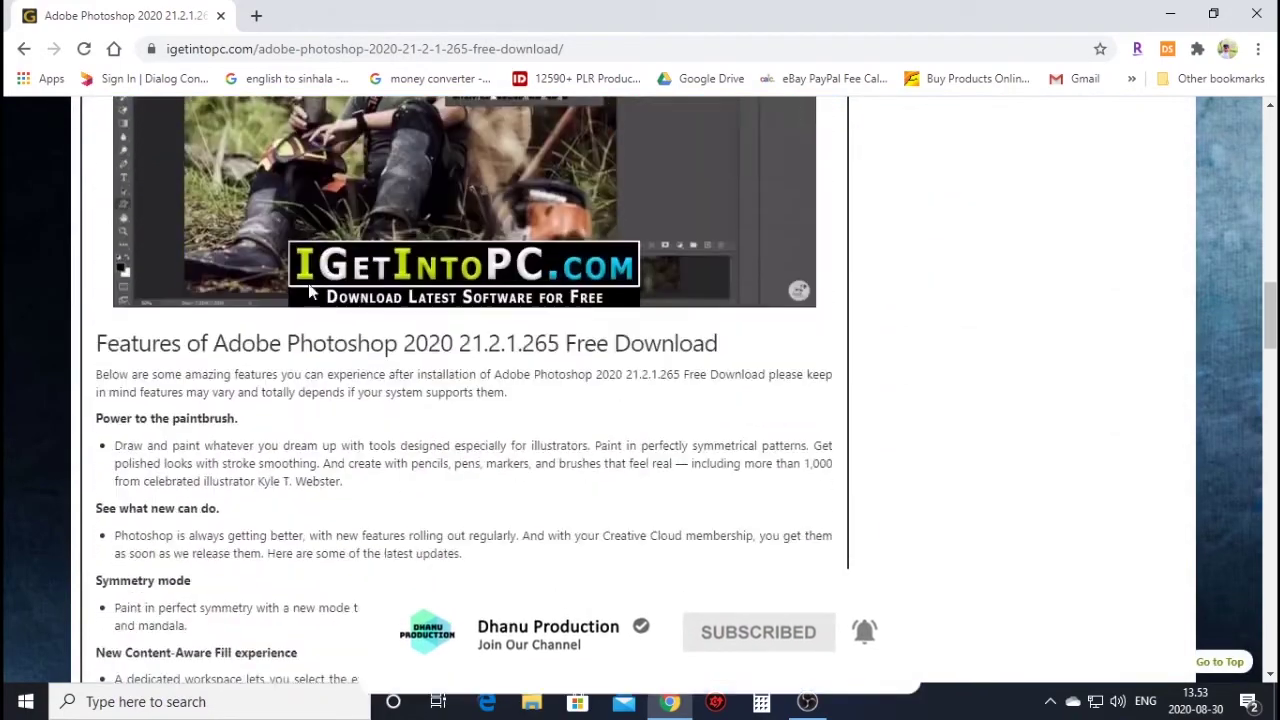
pyautogui.scroll(-4, 290, 300)
pyautogui.scroll(1, 279, 308)
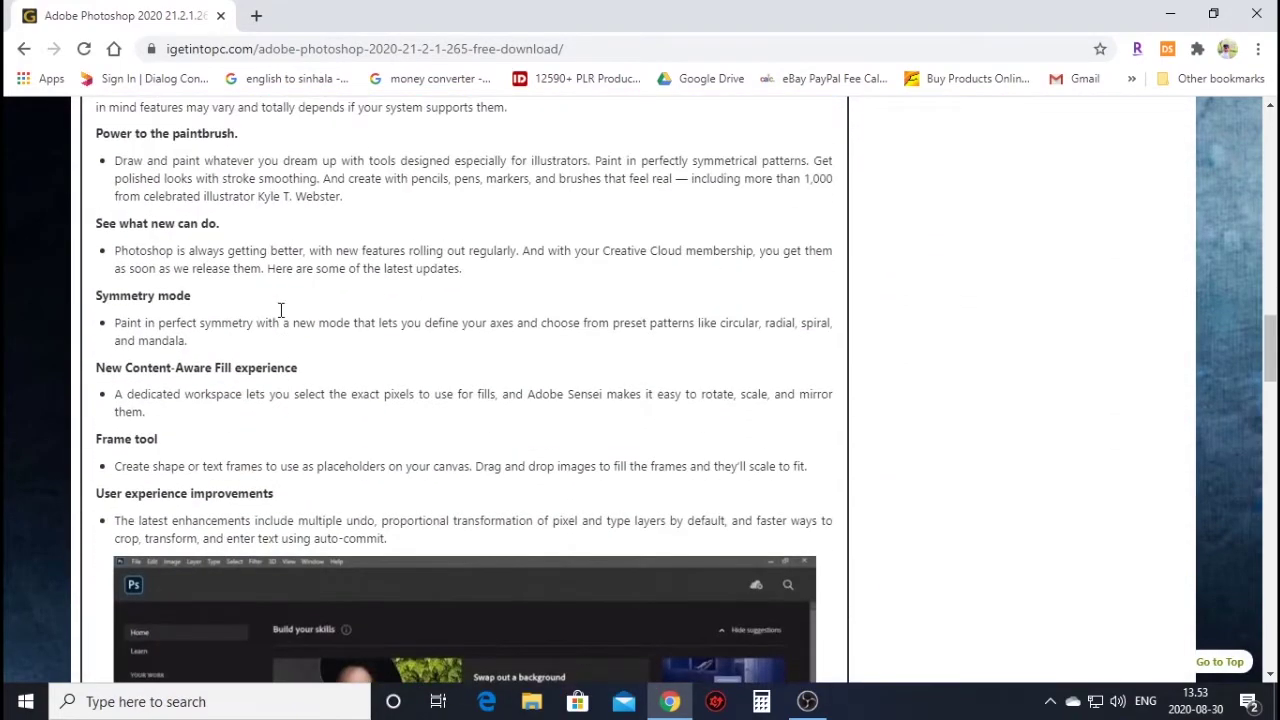
pyautogui.scroll(-4, 268, 300)
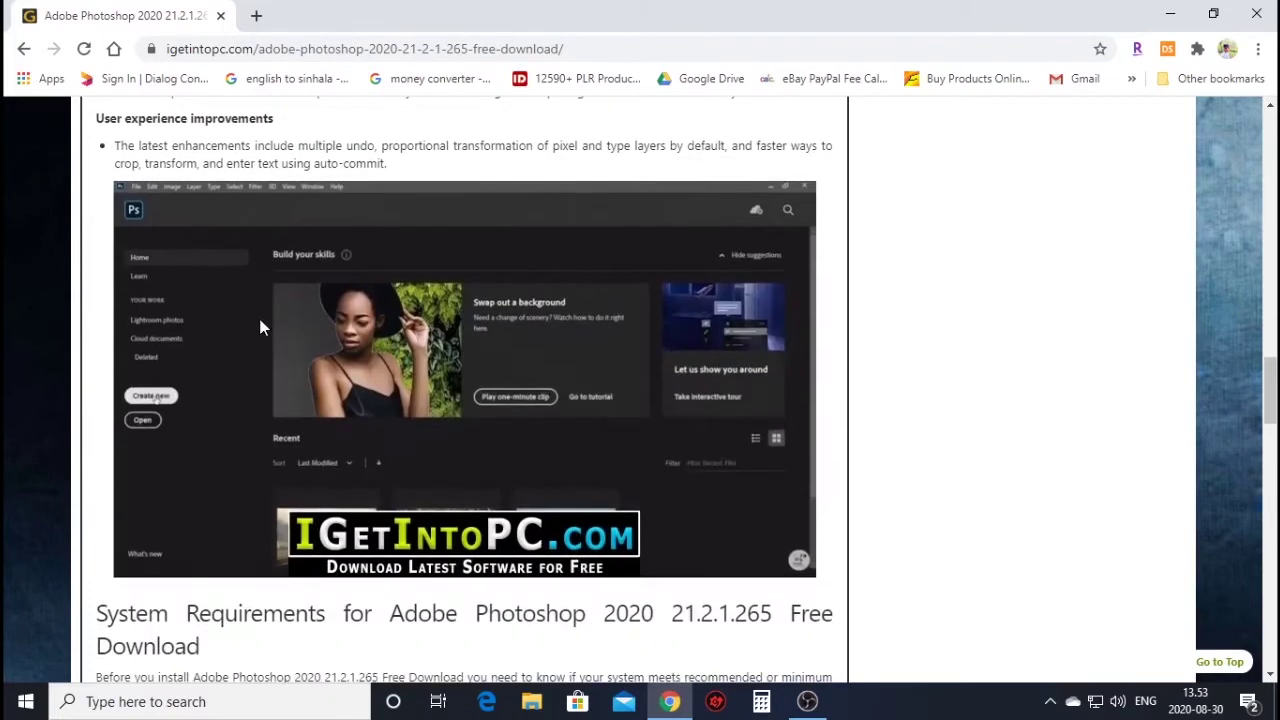
pyautogui.scroll(-4, 240, 330)
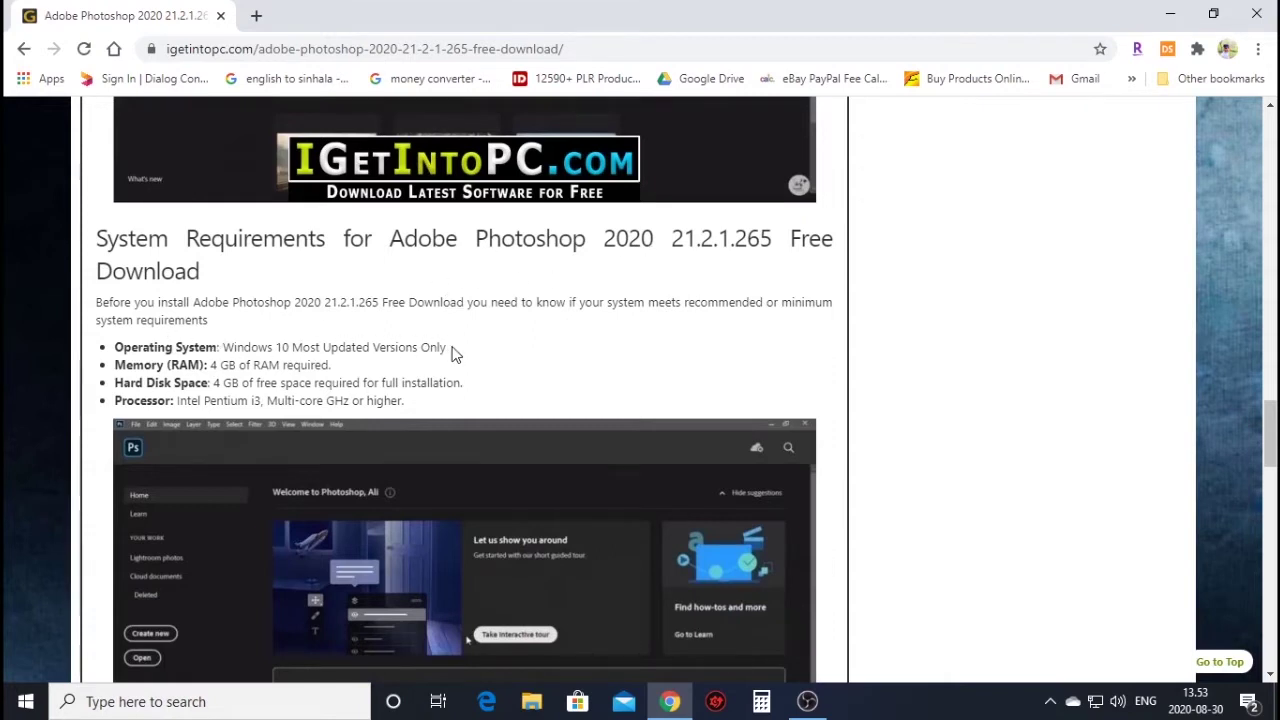
# - Highlight the operating system and processor requirements, then scroll to the download section
pyautogui.moveTo(419, 347); pyautogui.dragTo(228, 345)
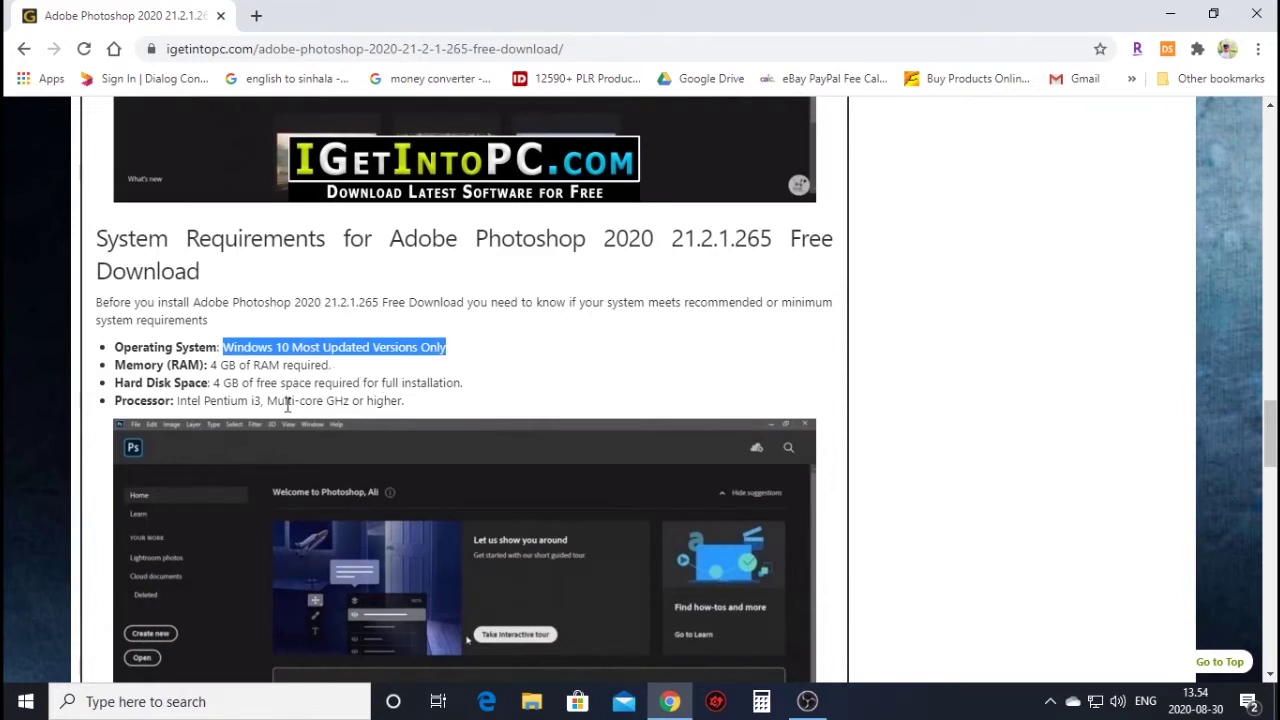
pyautogui.moveTo(253, 400); pyautogui.dragTo(347, 403)
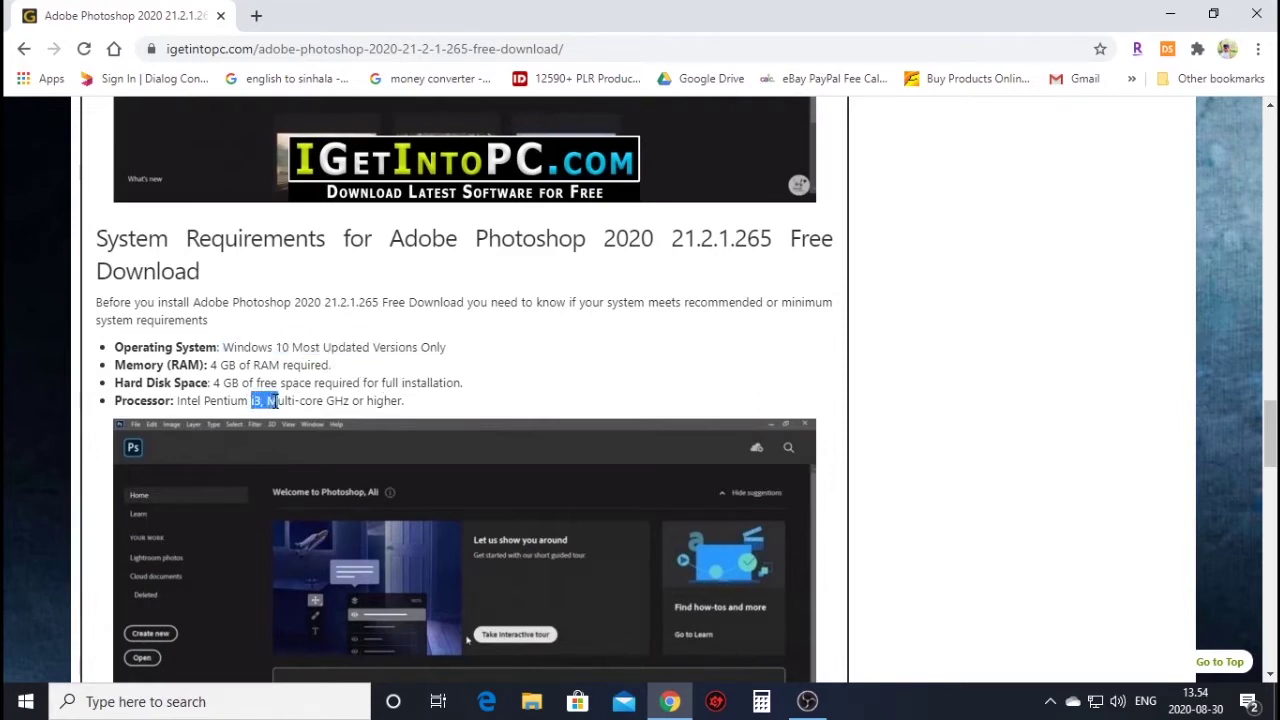
pyautogui.click(500, 392)
pyautogui.scroll(-5, 437, 408)
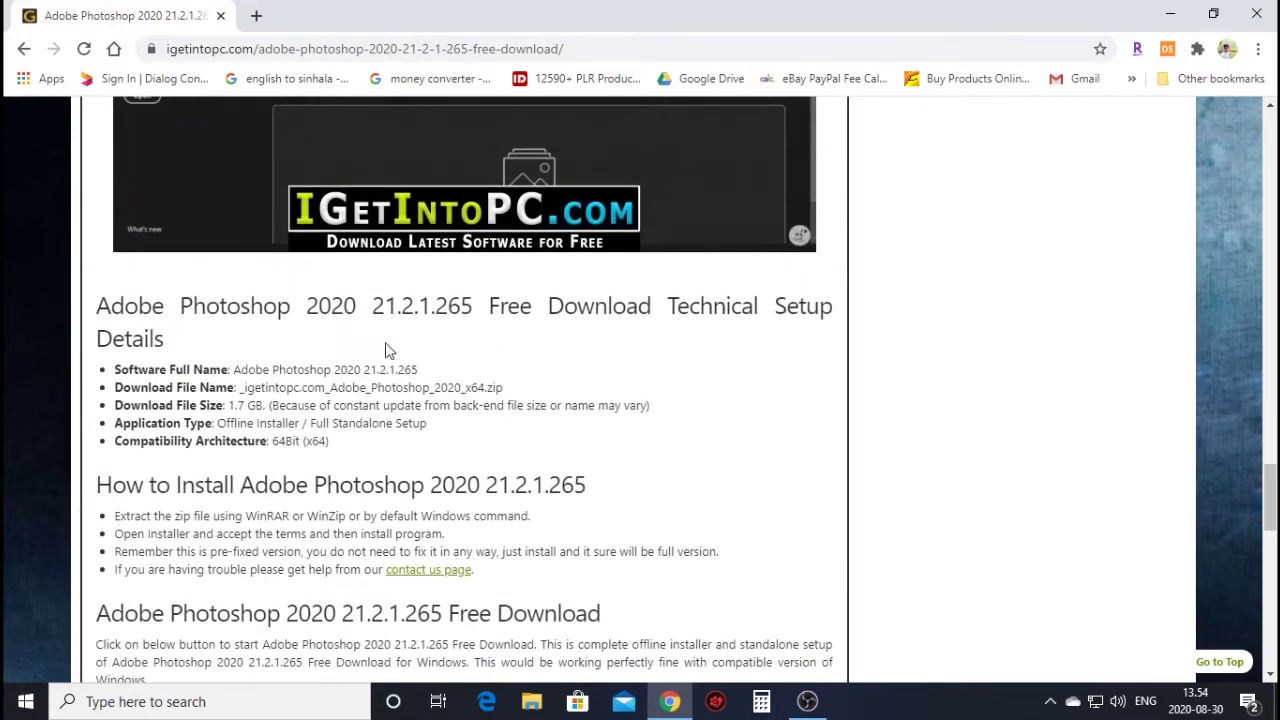
pyautogui.scroll(-2, 323, 375)
pyautogui.scroll(1, 260, 400)
pyautogui.scroll(-2, 400, 430)
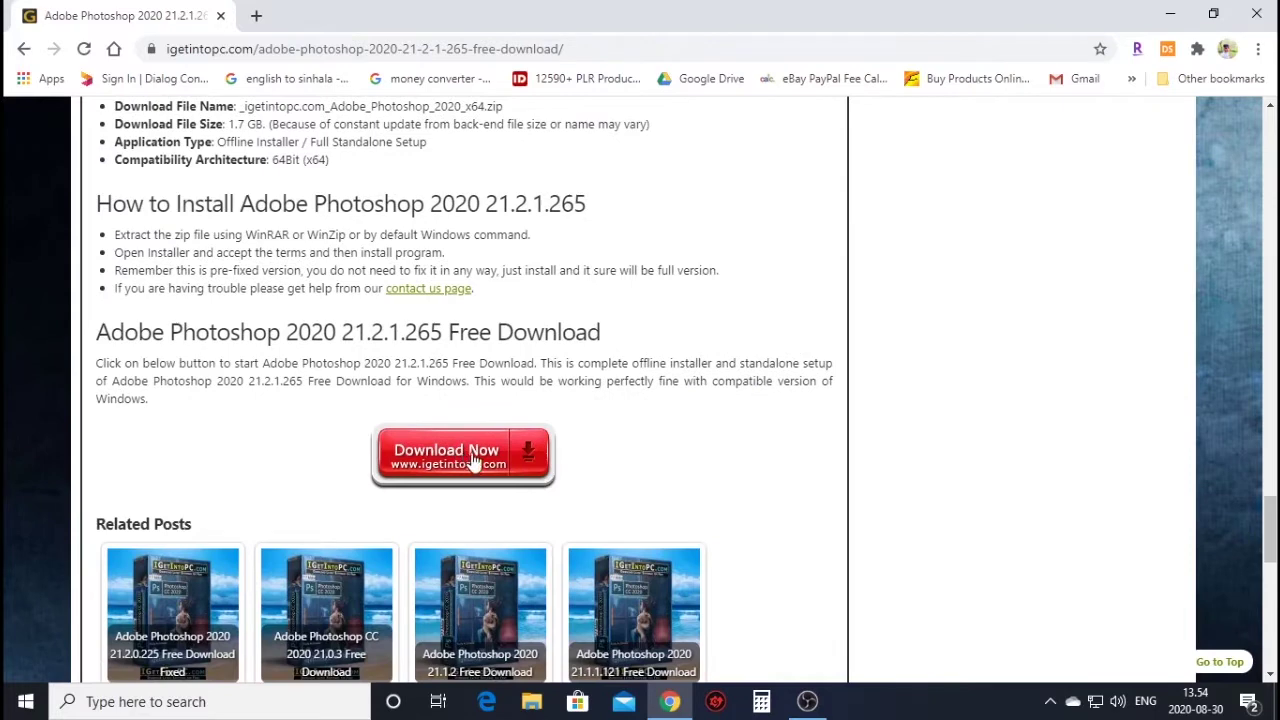
# - Start the Photoshop 2020 download until IDM offers the 1.74 GB file
pyautogui.click(474, 460)
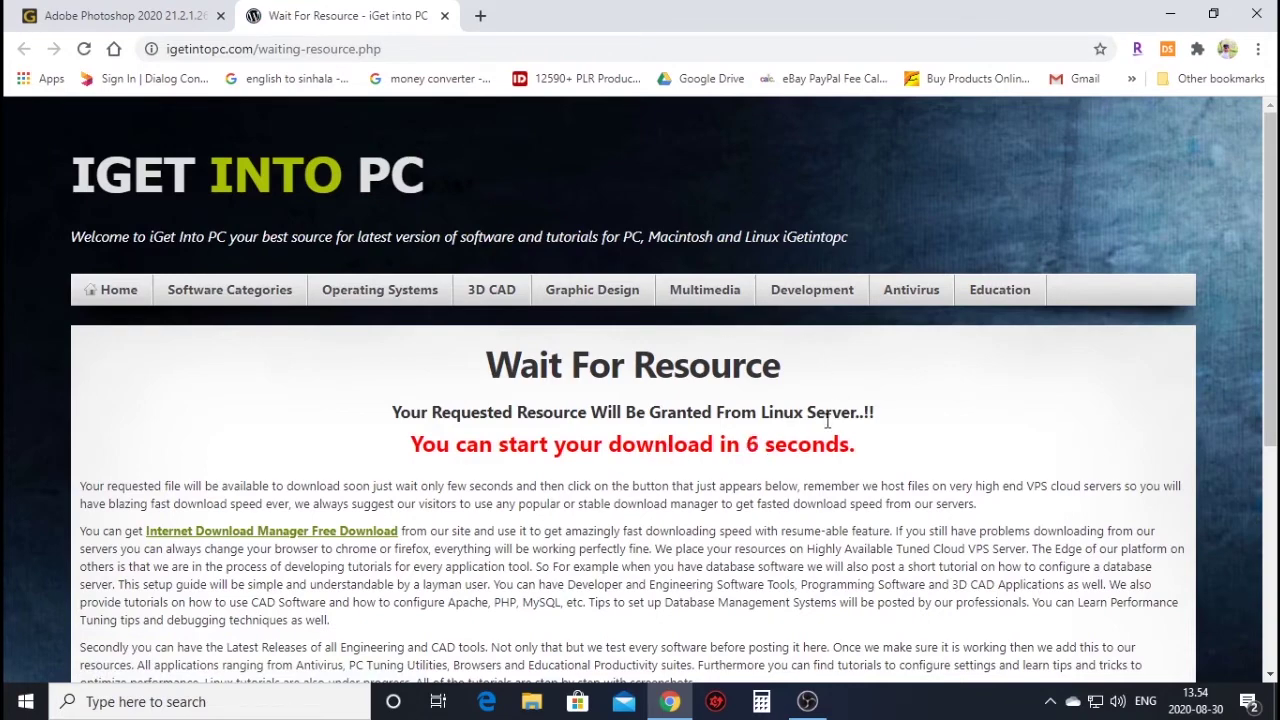
pyautogui.scroll(-4, 503, 466)
pyautogui.scroll(3, 503, 466)
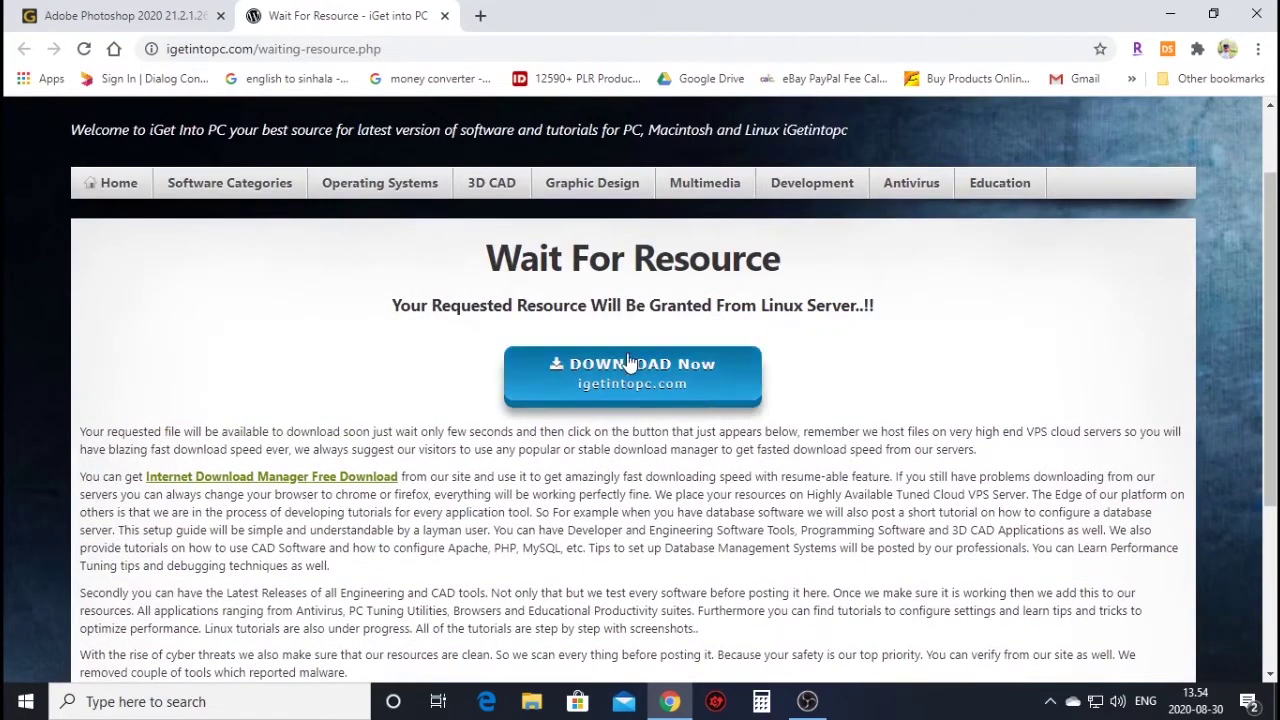
pyautogui.click(631, 378)
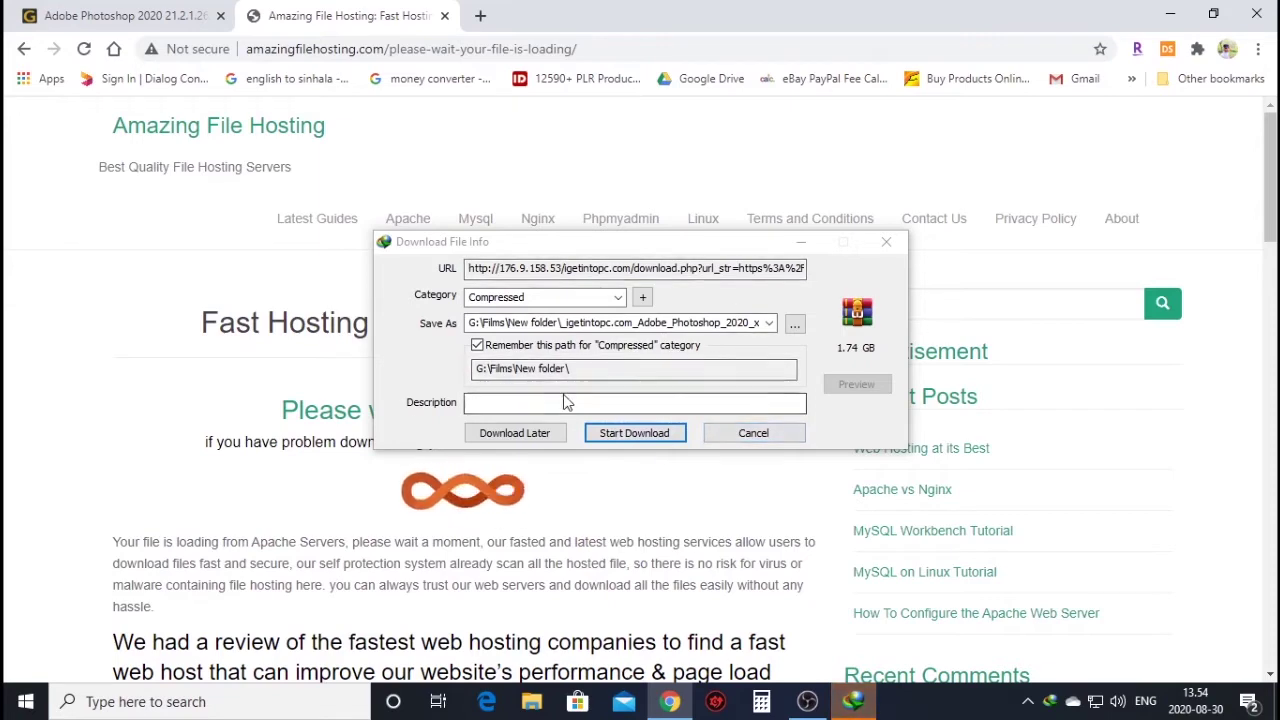
# - Move the IDM prompt aside, cancel the Photoshop download, and close Chrome
pyautogui.moveTo(683, 251); pyautogui.dragTo(773, 214)
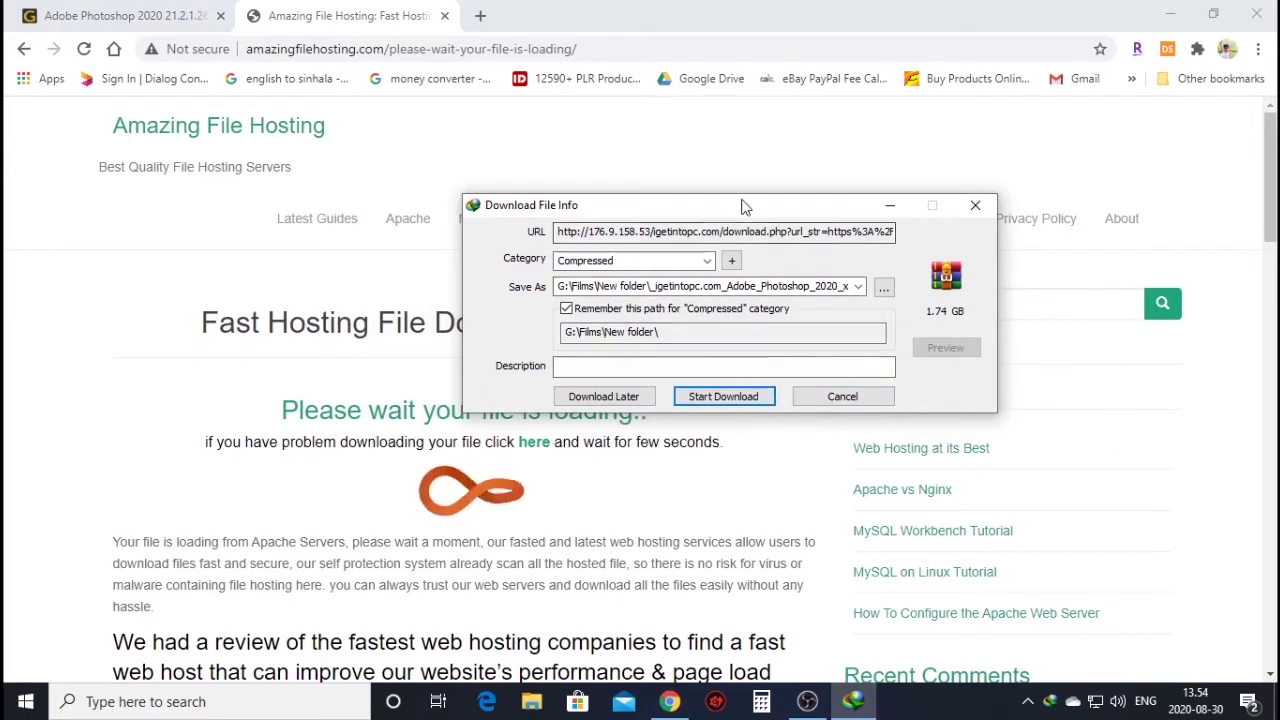
pyautogui.click(840, 397)
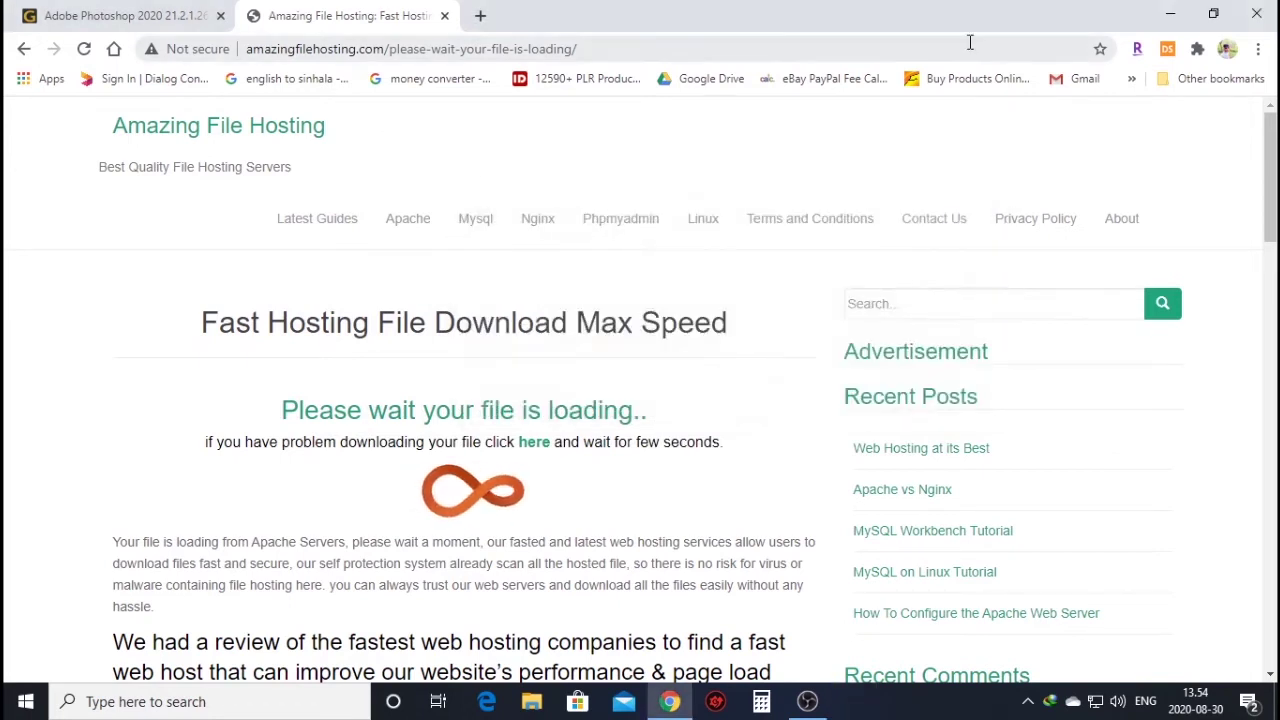
pyautogui.click(1256, 14)
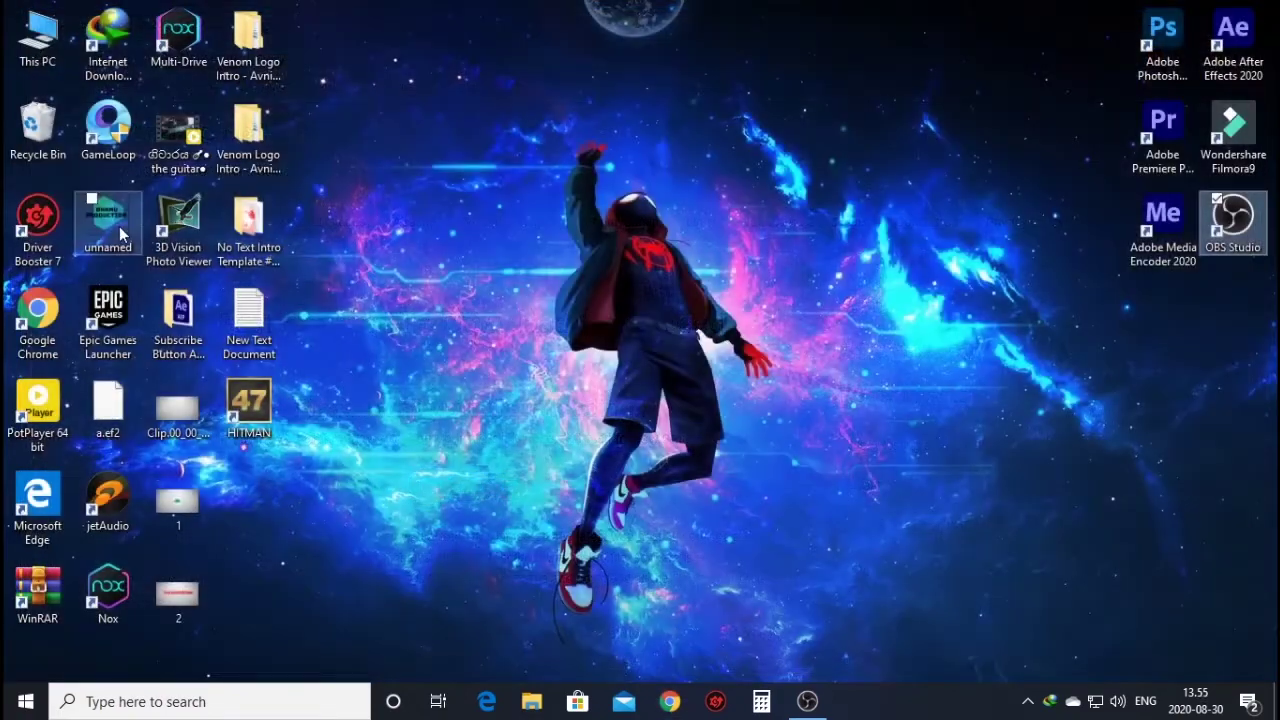
# - Open This PC, then Softwares (F:), and select the Photoshop 2020 zip
pyautogui.doubleClick(44, 38)
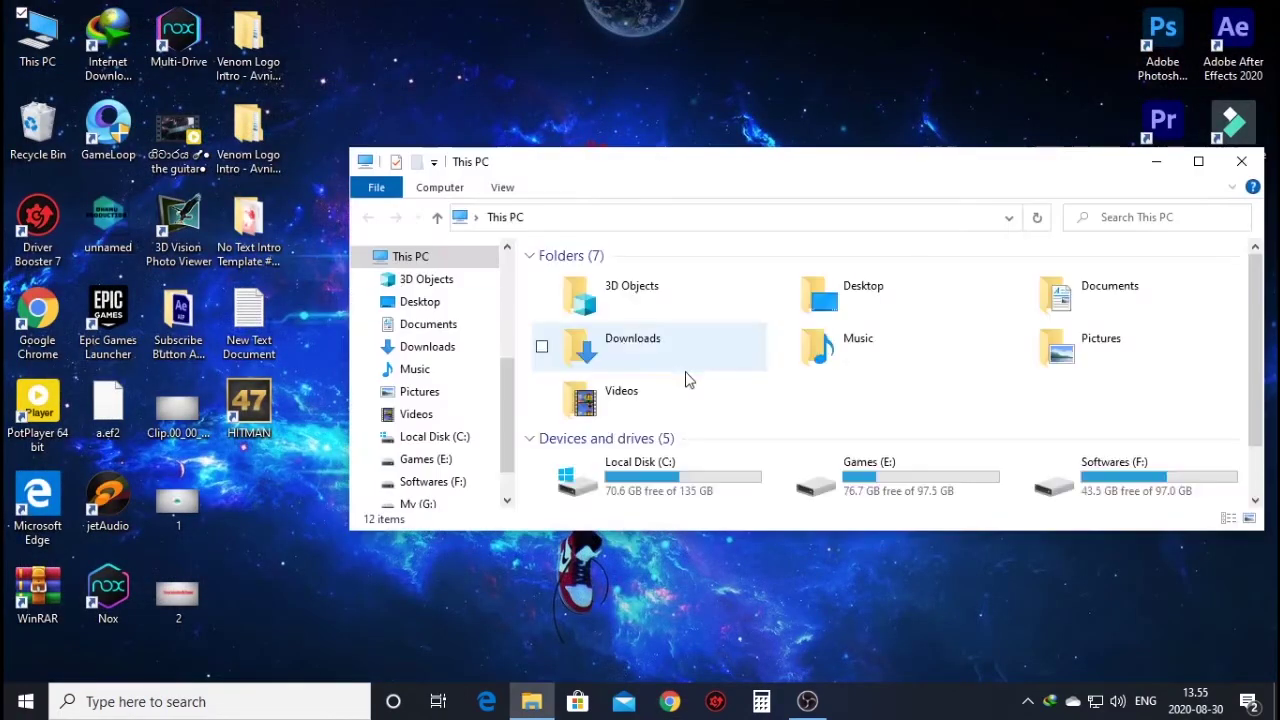
pyautogui.scroll(-1, 780, 457)
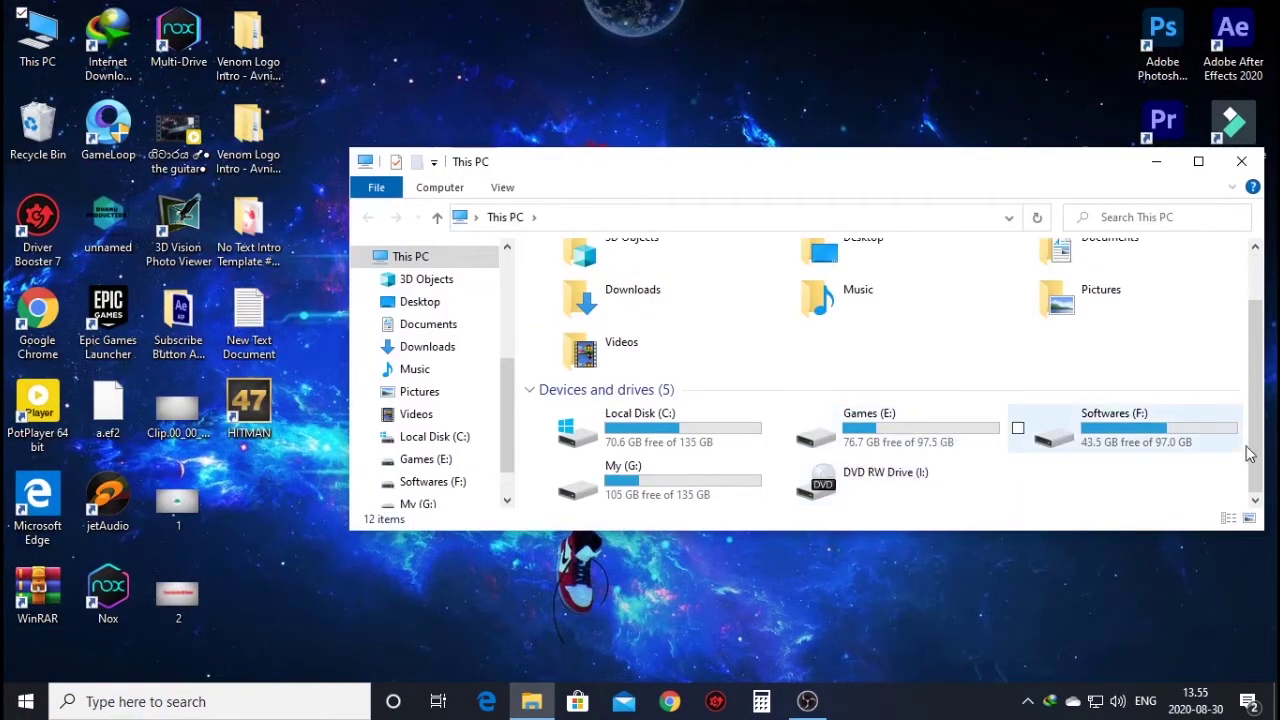
pyautogui.doubleClick(1076, 428)
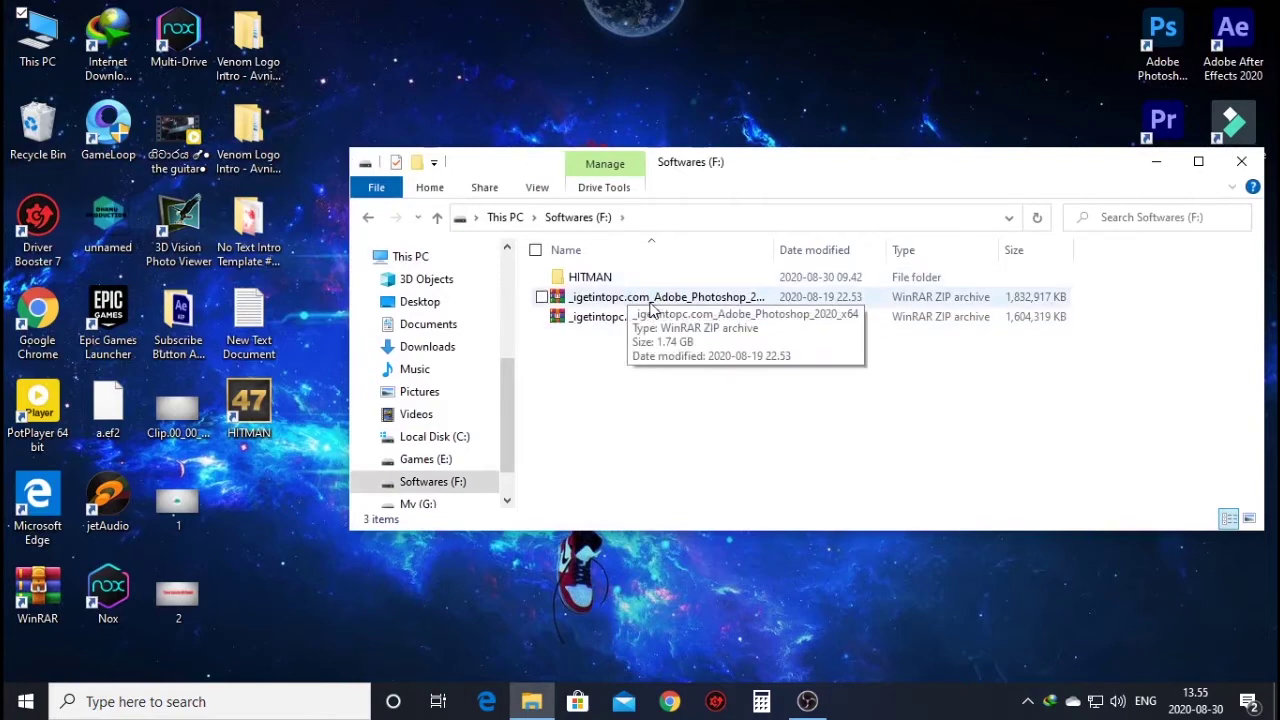
pyautogui.click(585, 300)
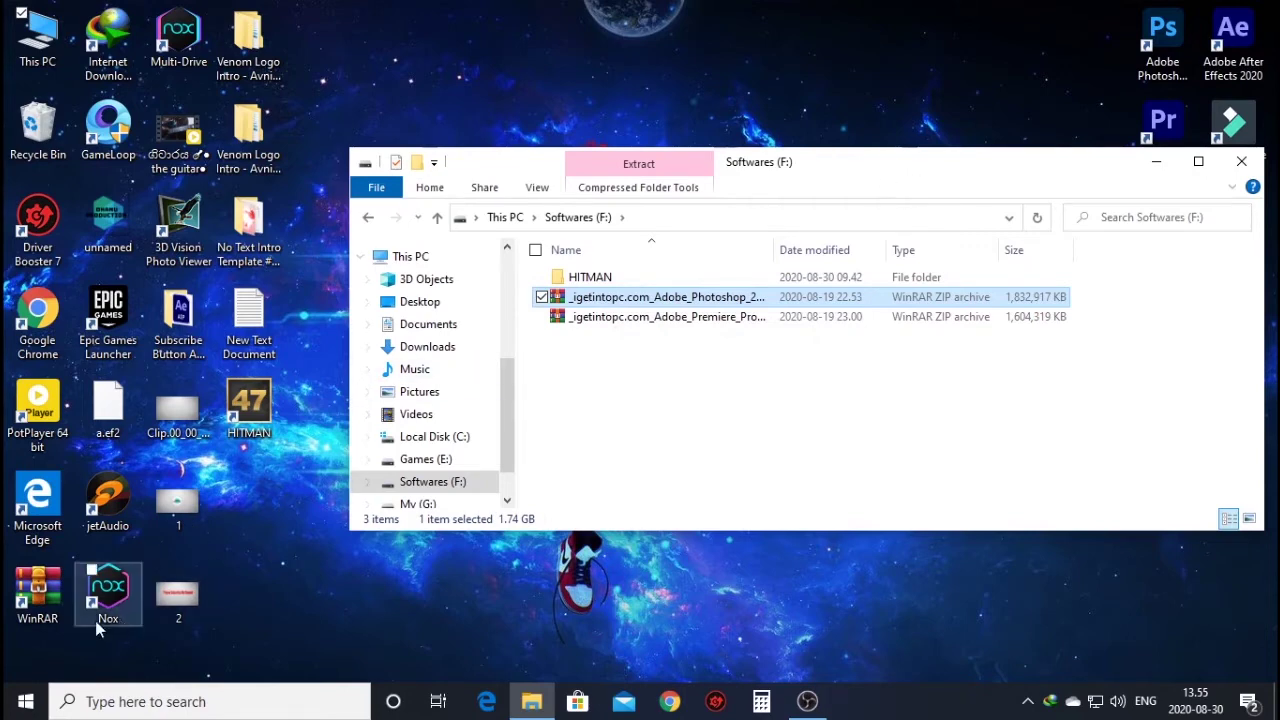
pyautogui.click(40, 595)
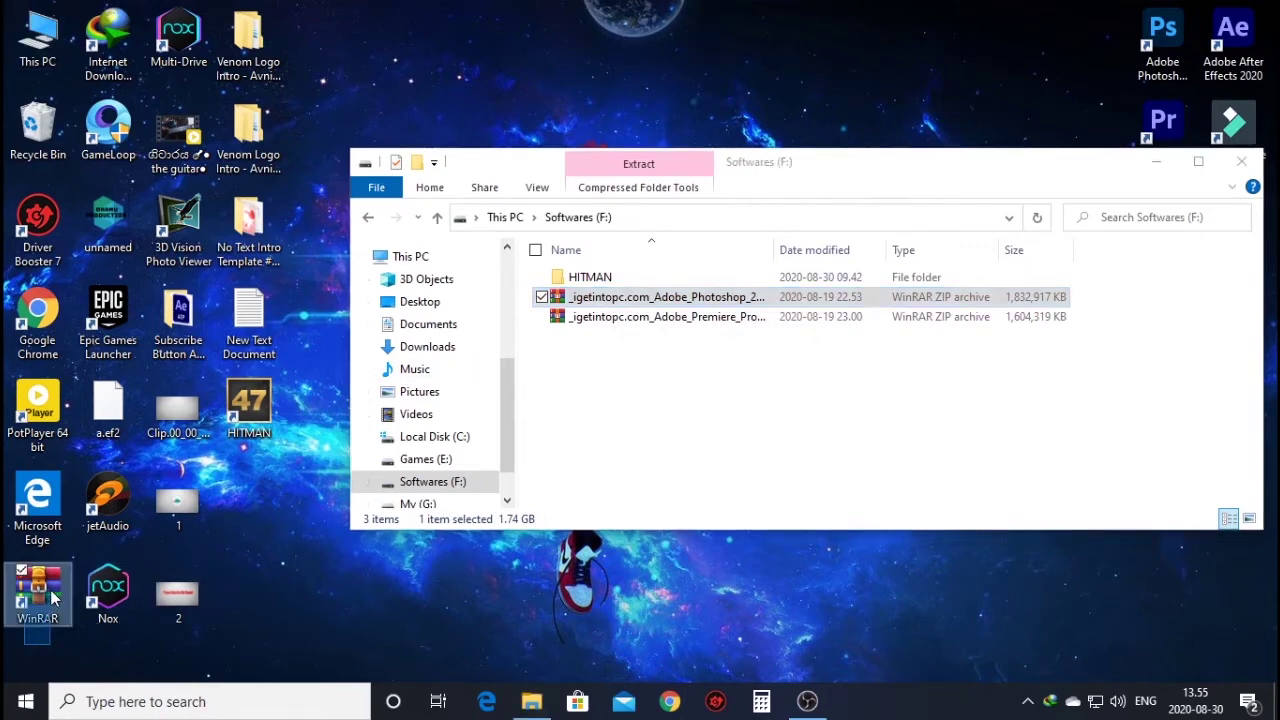
pyautogui.click(258, 601)
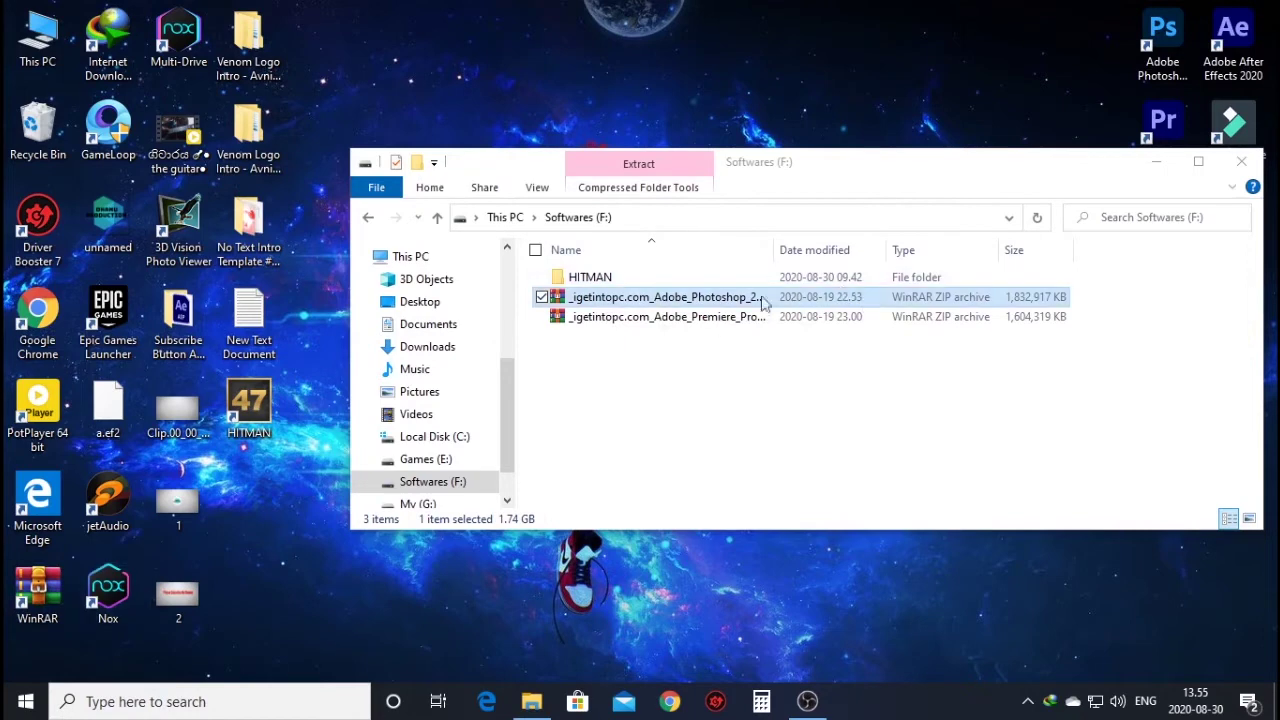
# - Inspect the zip's inner folder in WinRAR, then close WinRAR
pyautogui.doubleClick(698, 298)
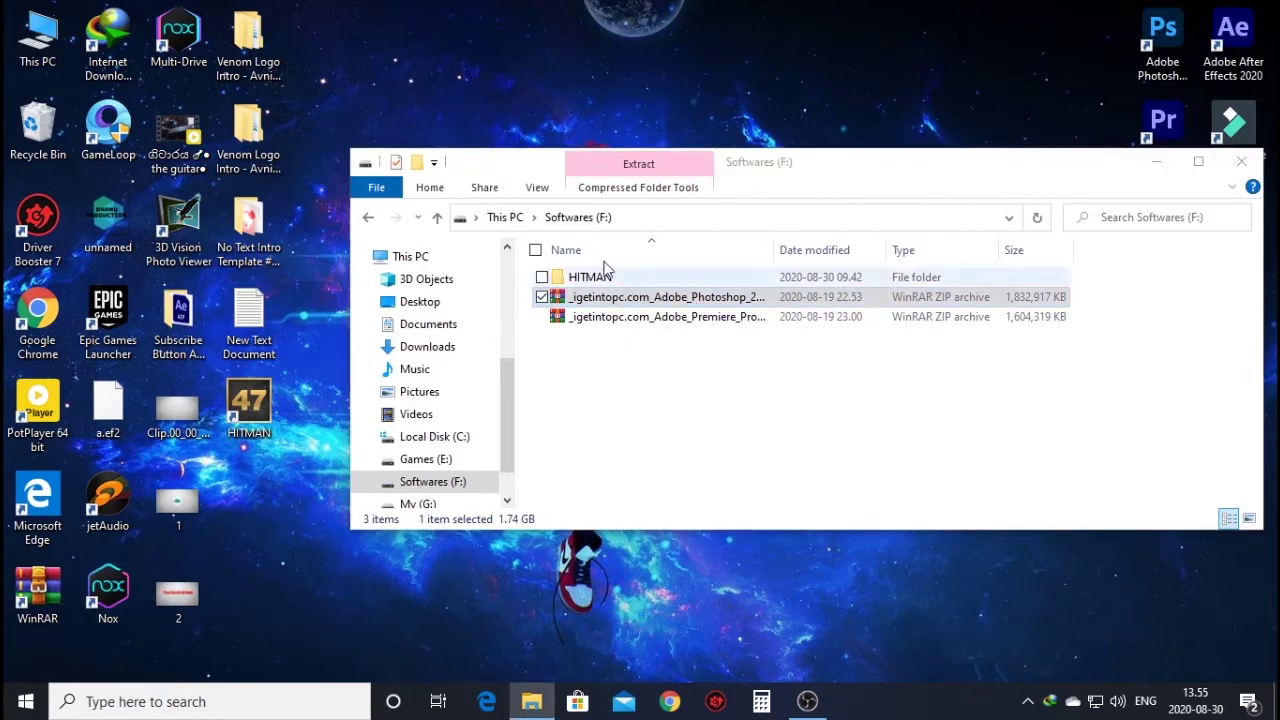
pyautogui.doubleClick(253, 275)
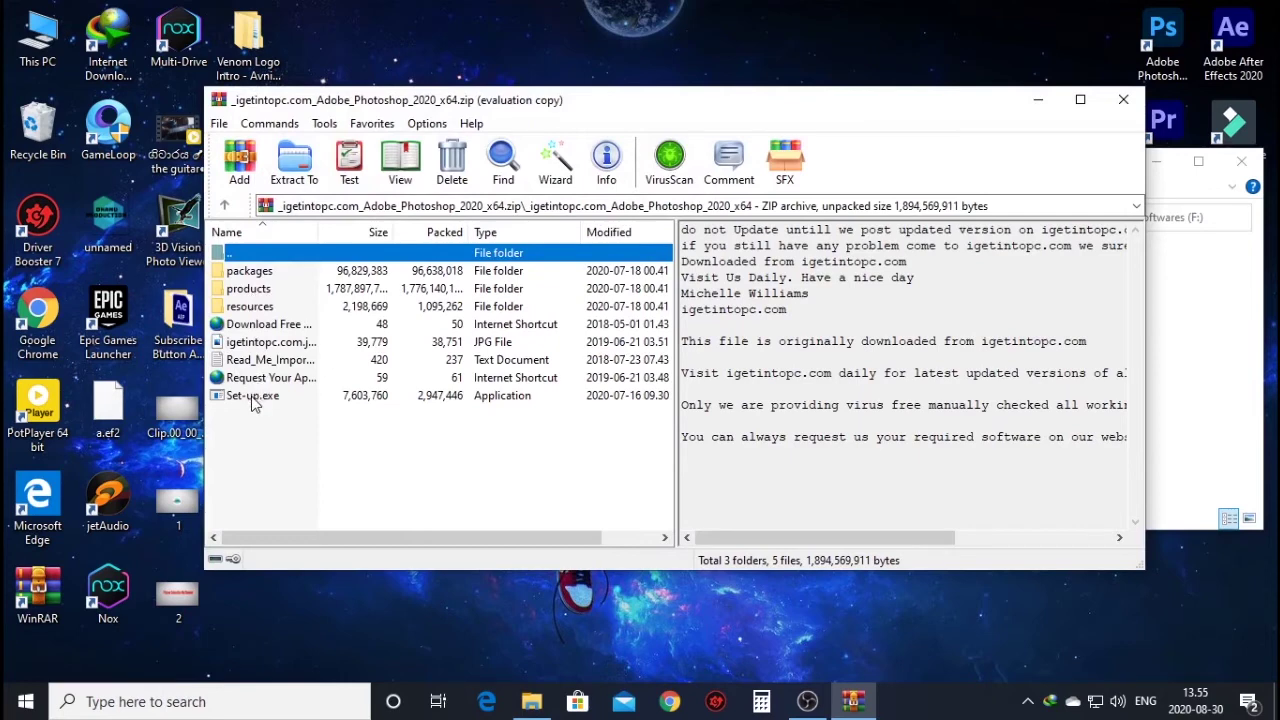
pyautogui.click(1123, 99)
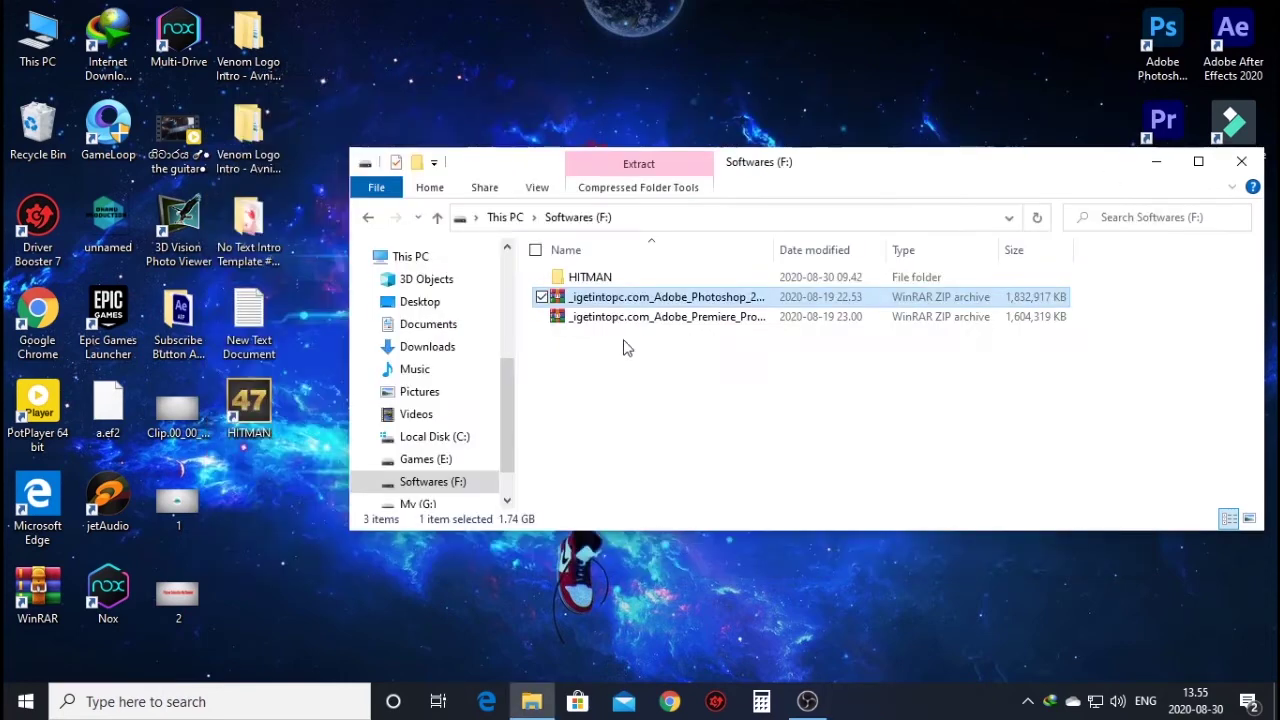
# - Set the zip's extraction destination to New Folder on My (G:), then close the dialog
pyautogui.rightClick(584, 295)
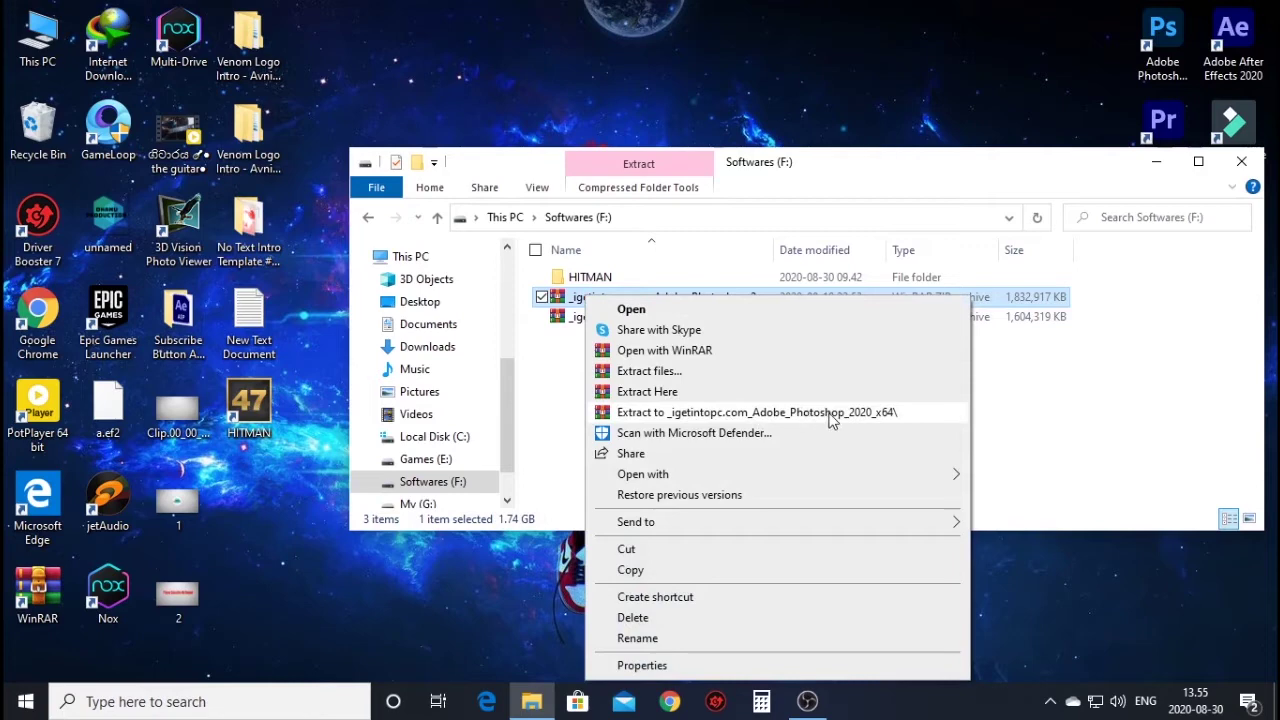
pyautogui.click(670, 376)
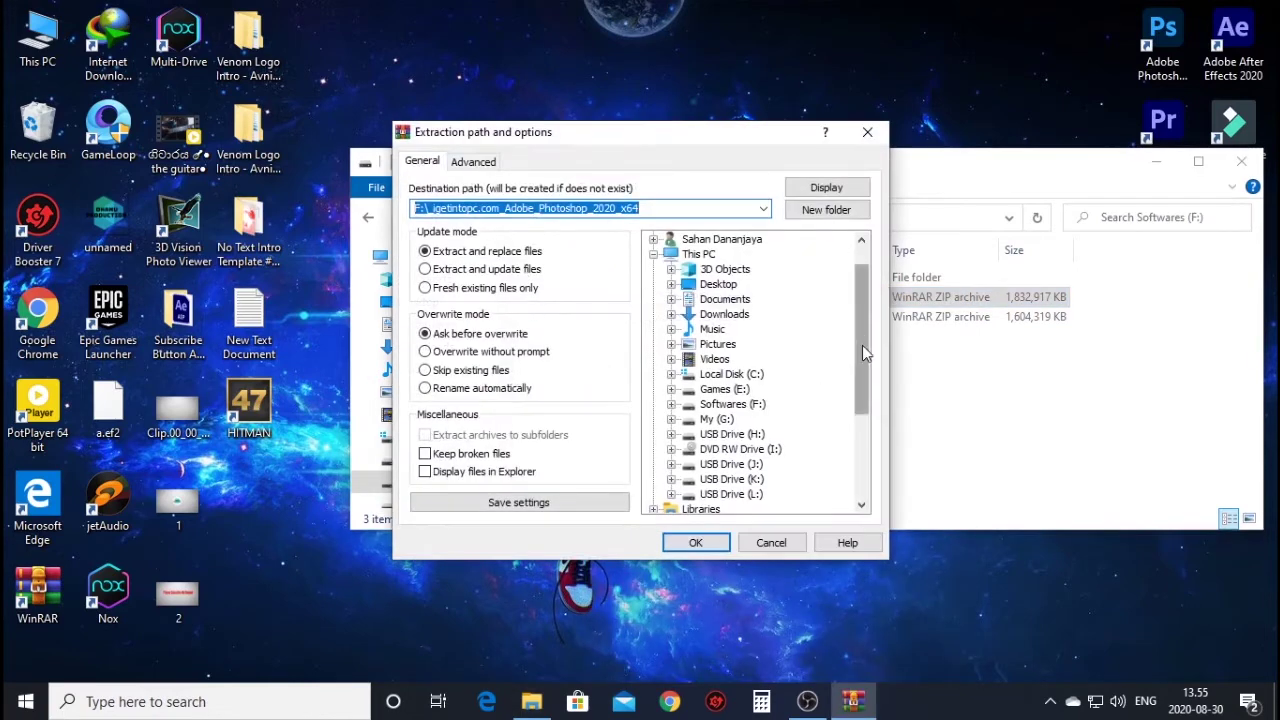
pyautogui.moveTo(862, 345); pyautogui.dragTo(858, 390)
pyautogui.click(715, 330)
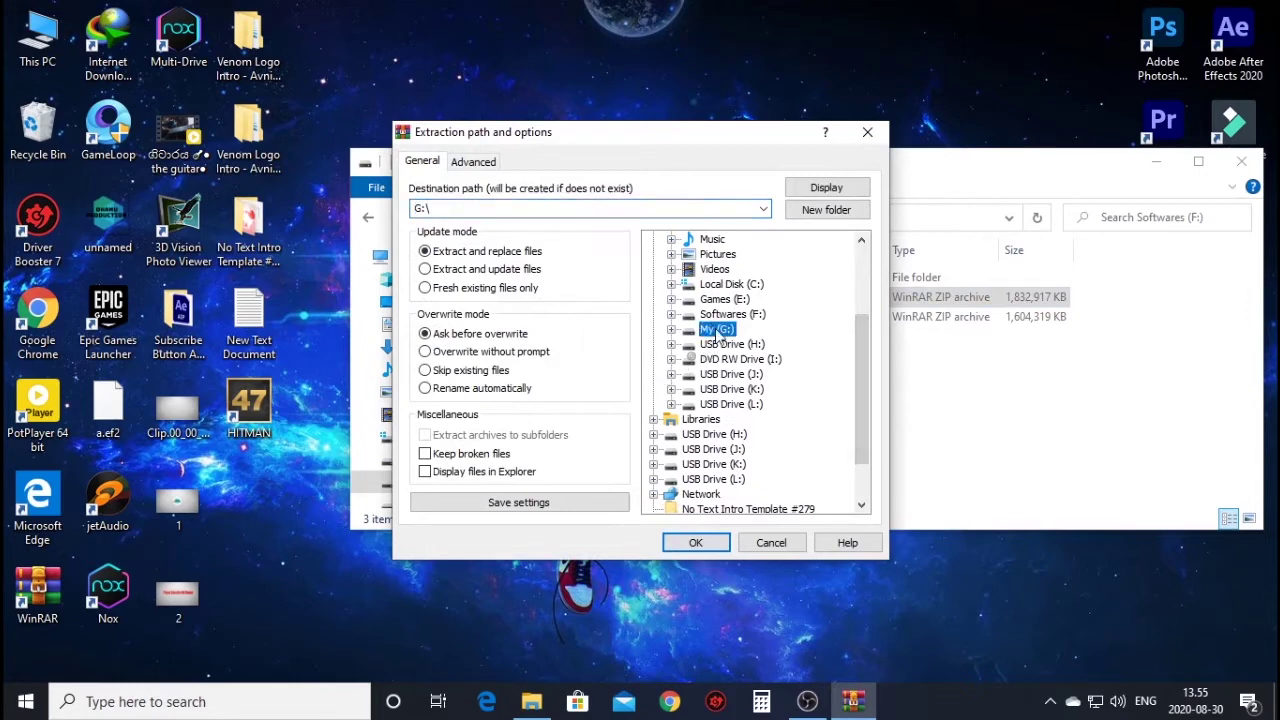
pyautogui.click(671, 330)
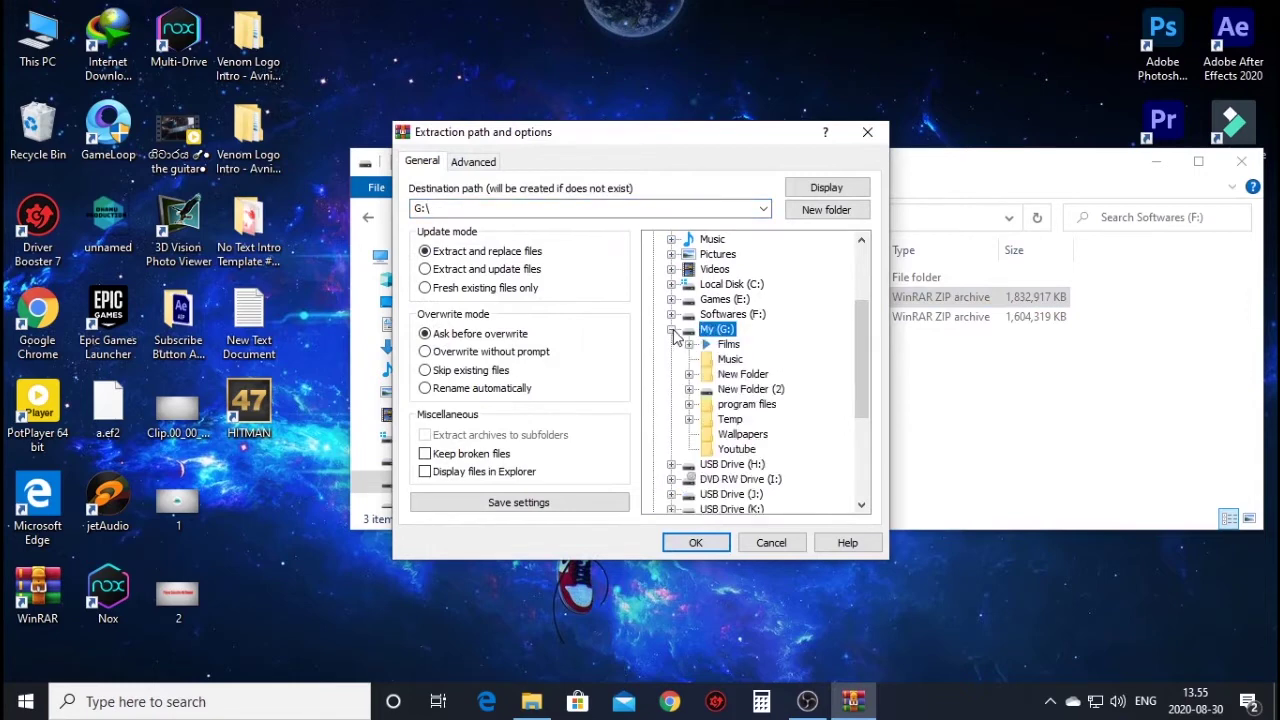
pyautogui.click(740, 374)
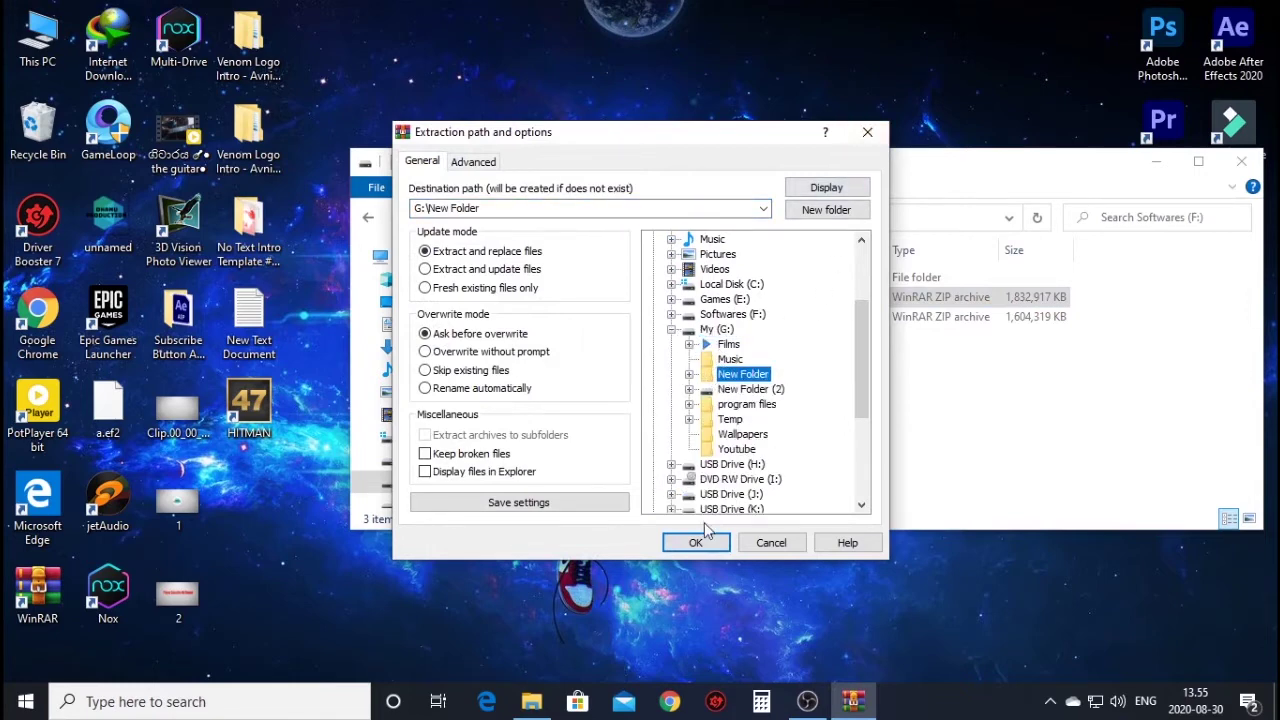
pyautogui.click(869, 133)
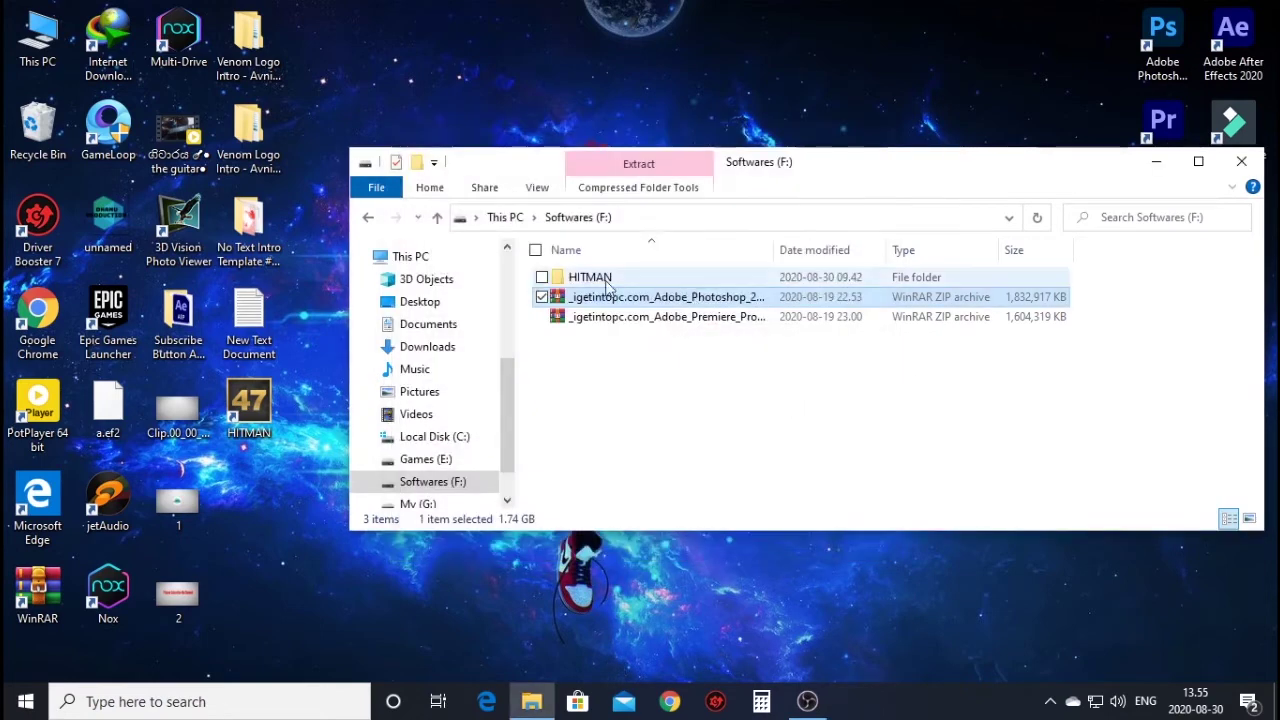
# - Browse My (G:), then return to Softwares (F:) and open the Photoshop zip in WinRAR
pyautogui.click(437, 218)
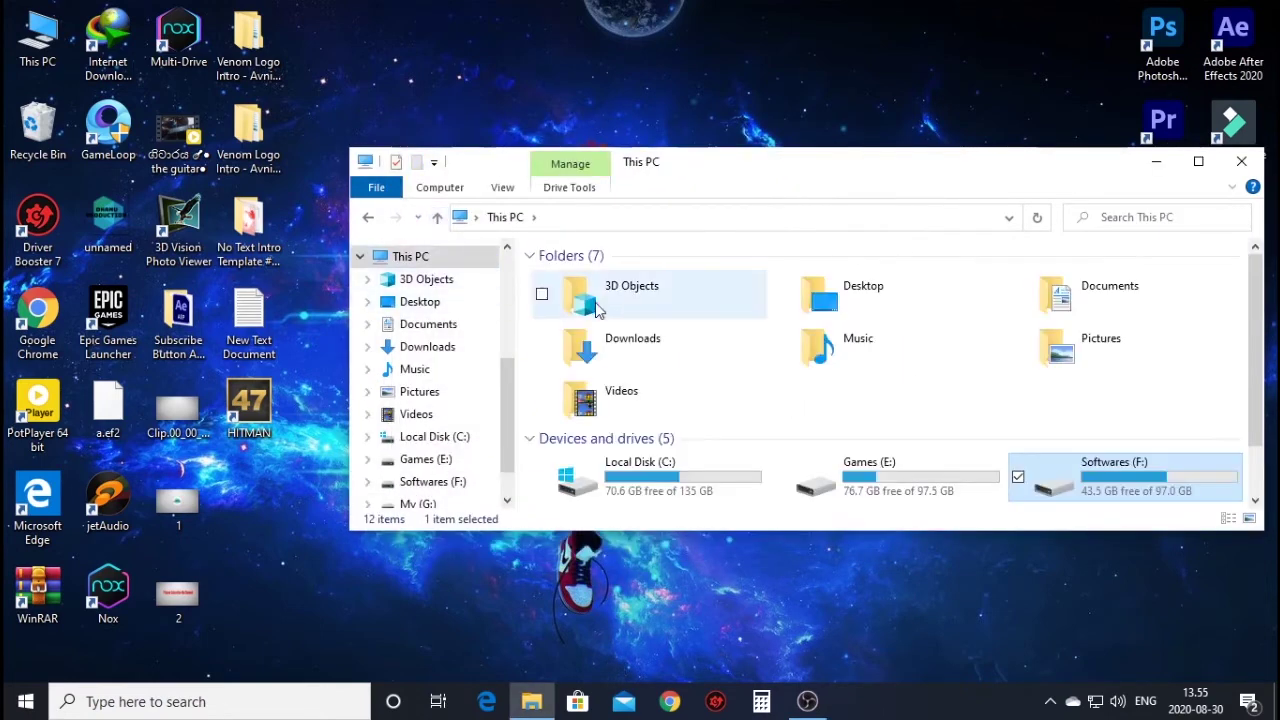
pyautogui.scroll(-1, 853, 447)
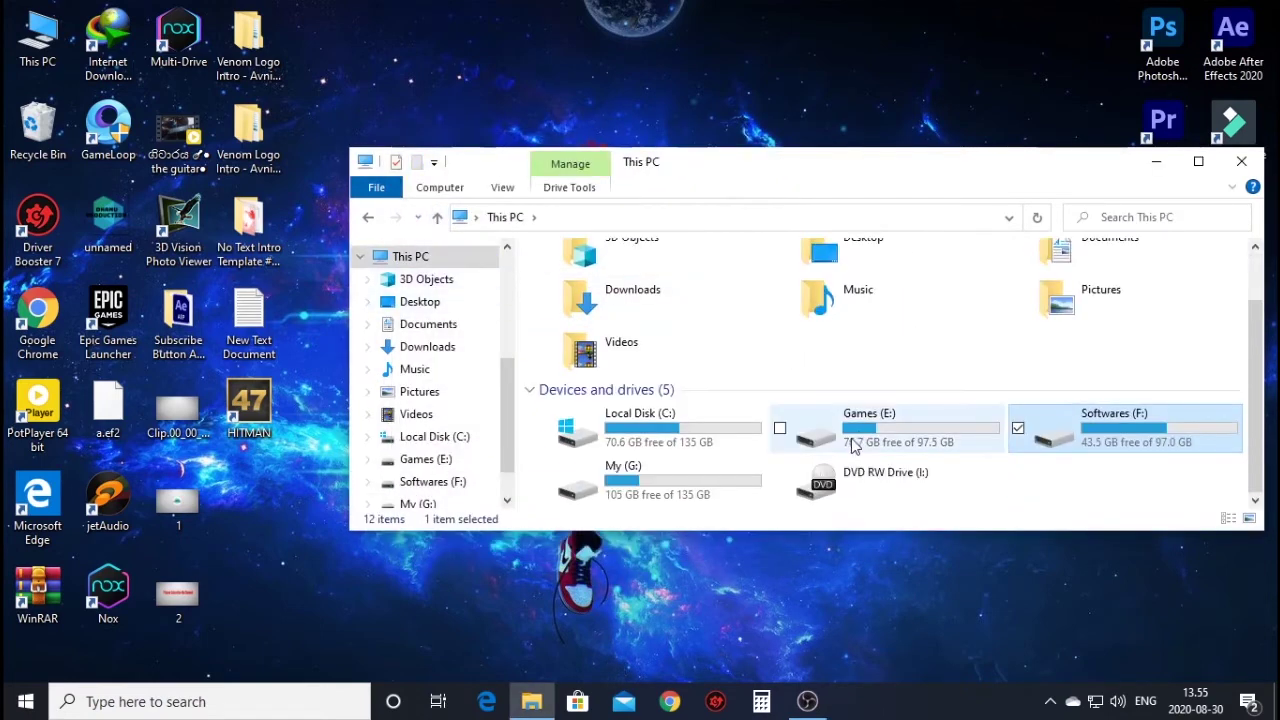
pyautogui.doubleClick(671, 479)
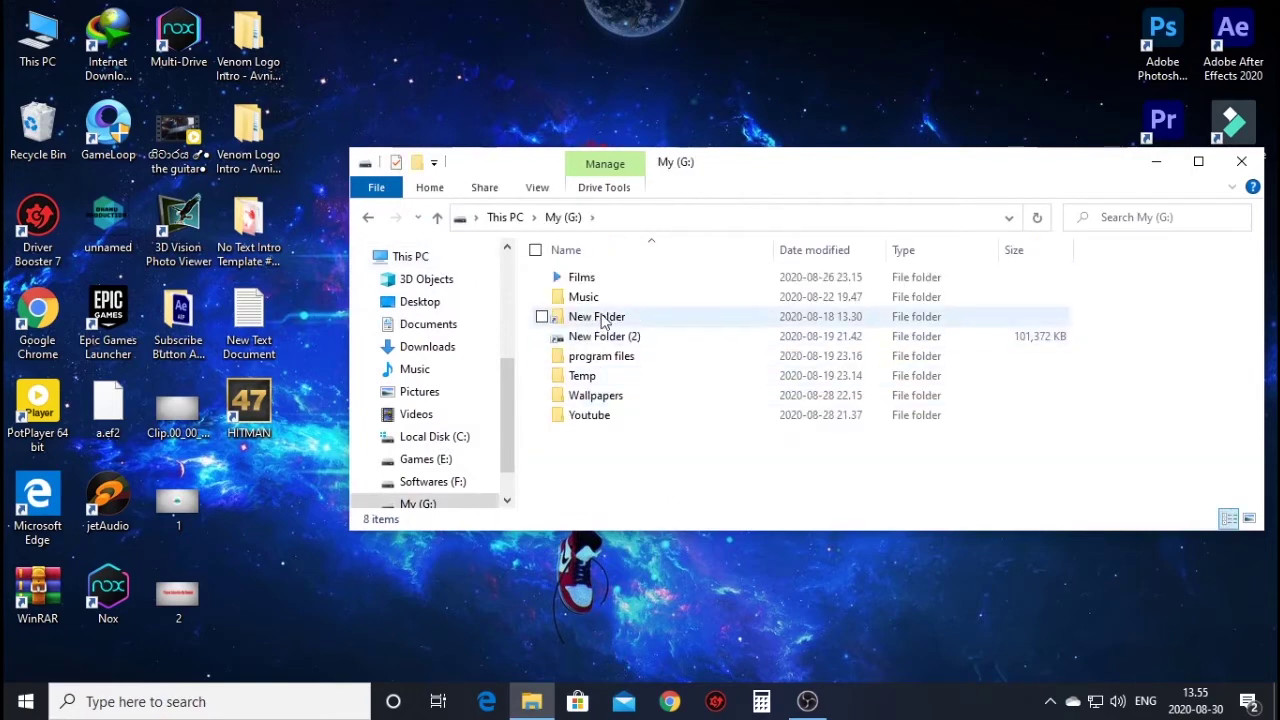
pyautogui.click(437, 217)
pyautogui.click(1098, 425)
pyautogui.doubleClick(1098, 425)
pyautogui.doubleClick(661, 298)
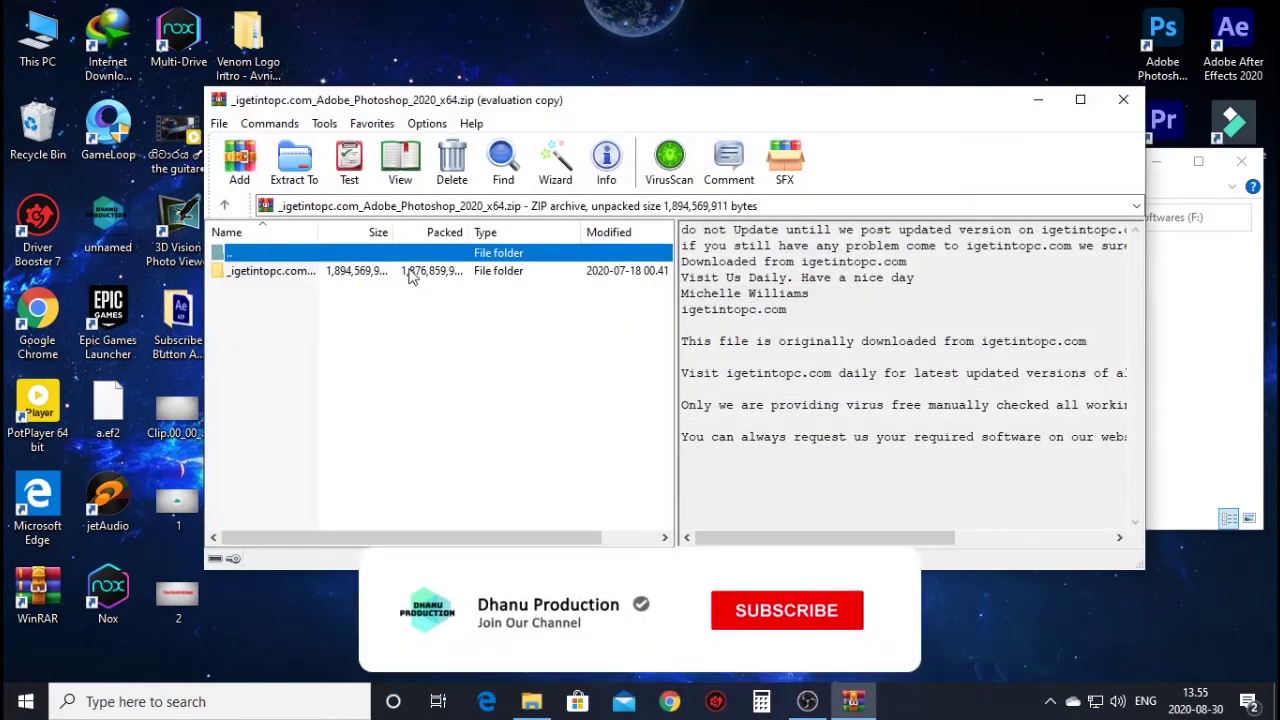
# - Enter the archive's inner Photoshop folder and run Set-up.exe
pyautogui.doubleClick(412, 270)
pyautogui.doubleClick(257, 396)
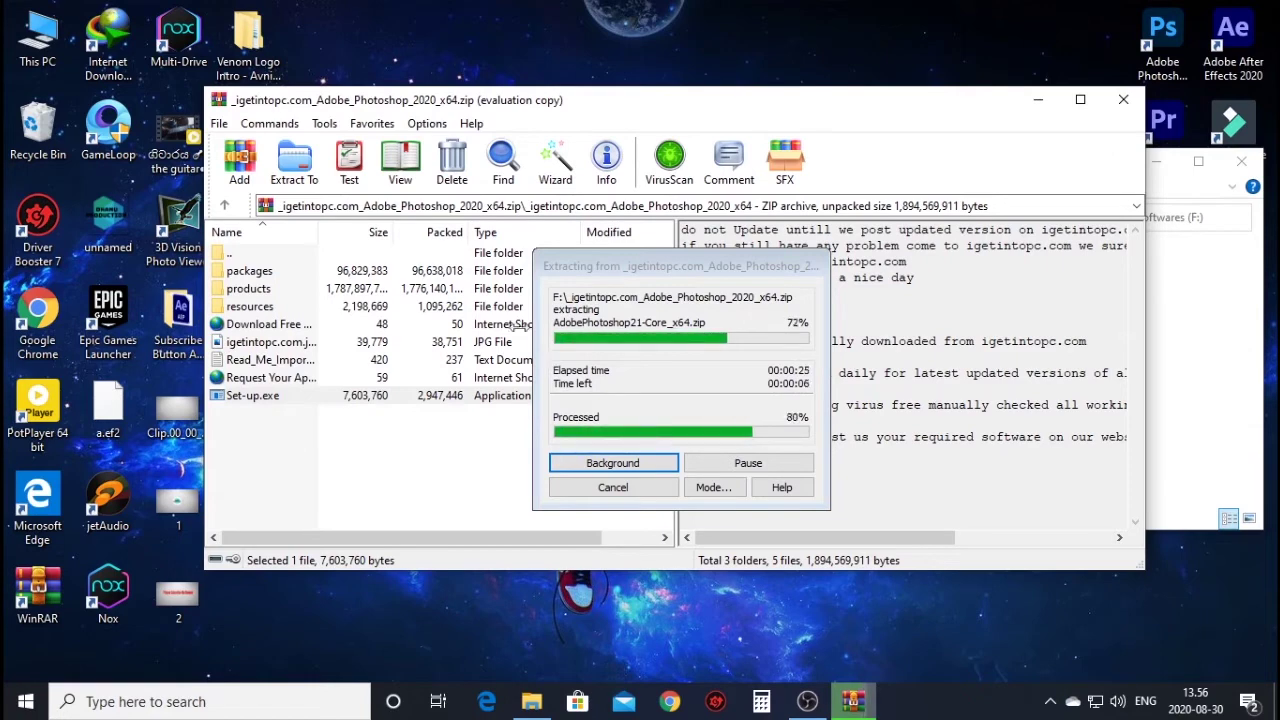
# - In a new window, view the 1.74 GB Photoshop zip's Properties on Softwares (F:), then close them
pyautogui.doubleClick(37, 35)
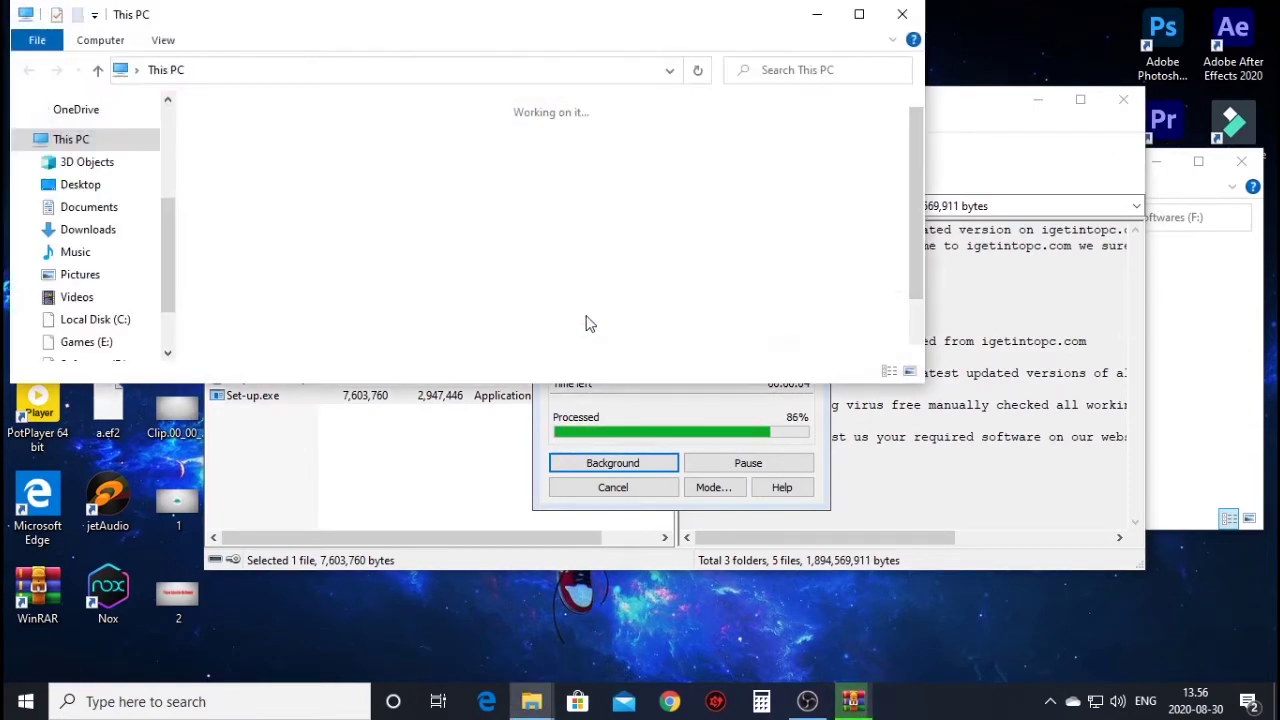
pyautogui.doubleClick(737, 324)
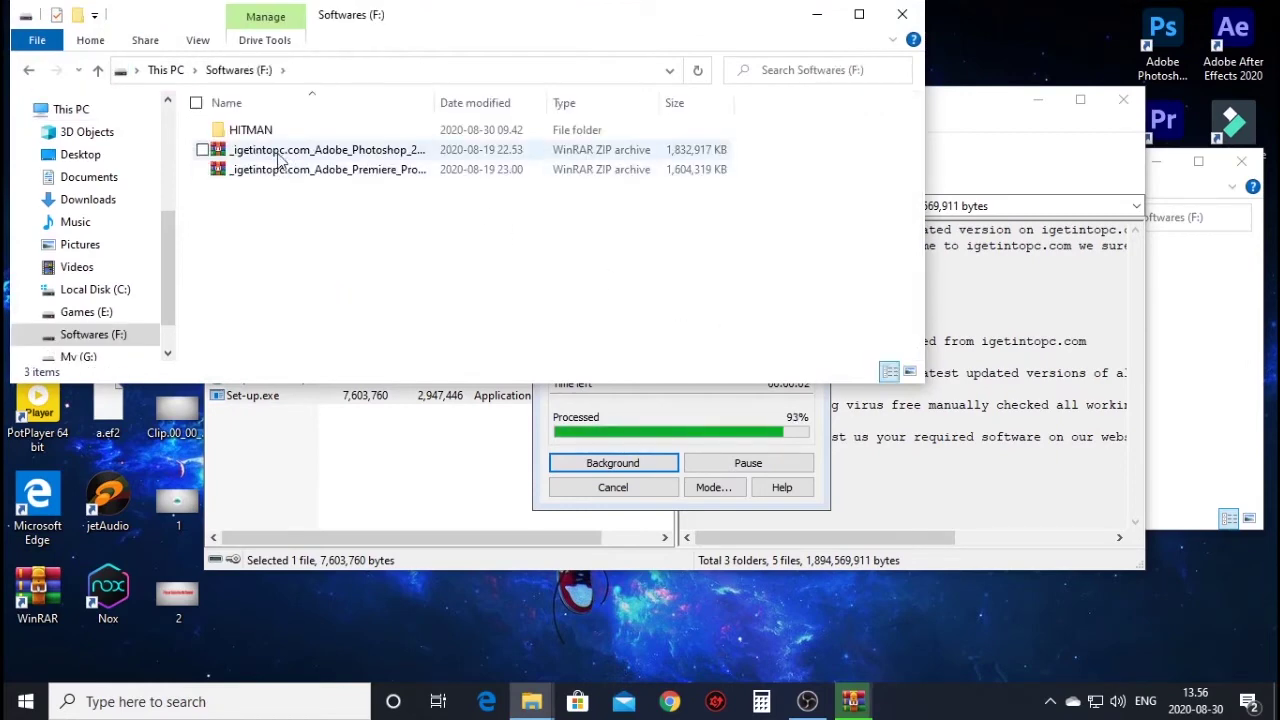
pyautogui.click(284, 152)
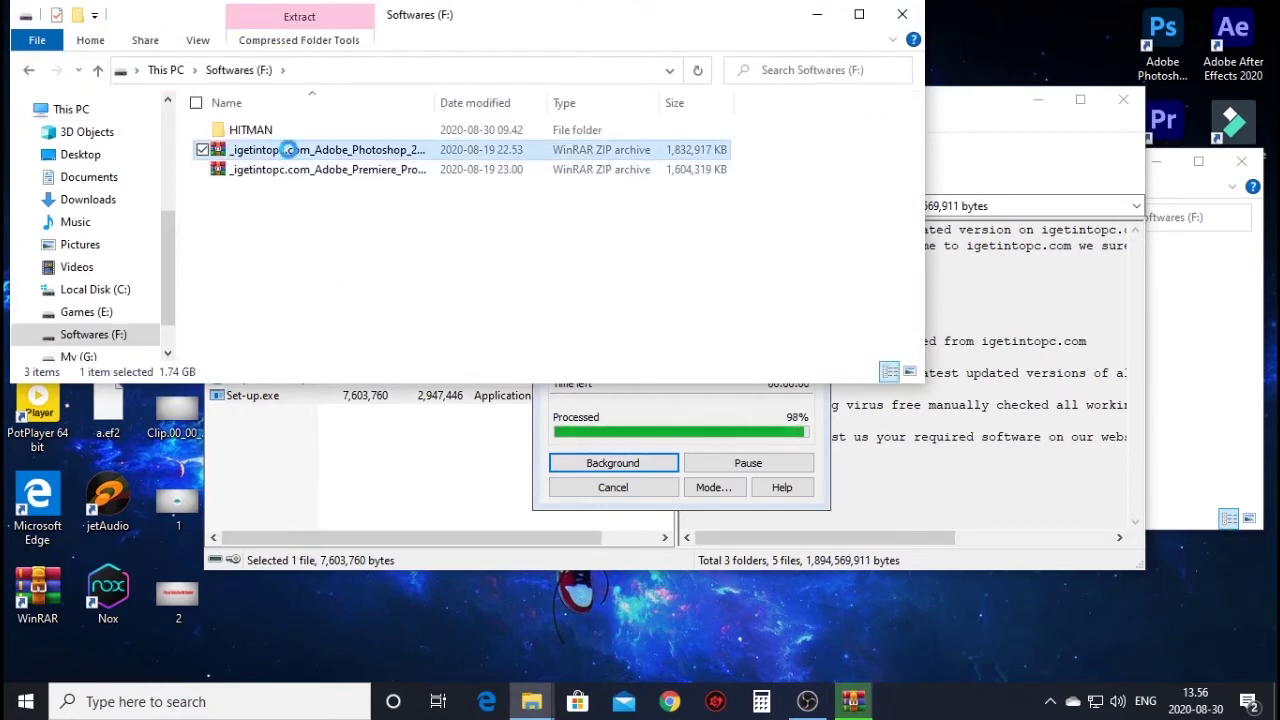
pyautogui.rightClick(288, 149)
pyautogui.click(350, 519)
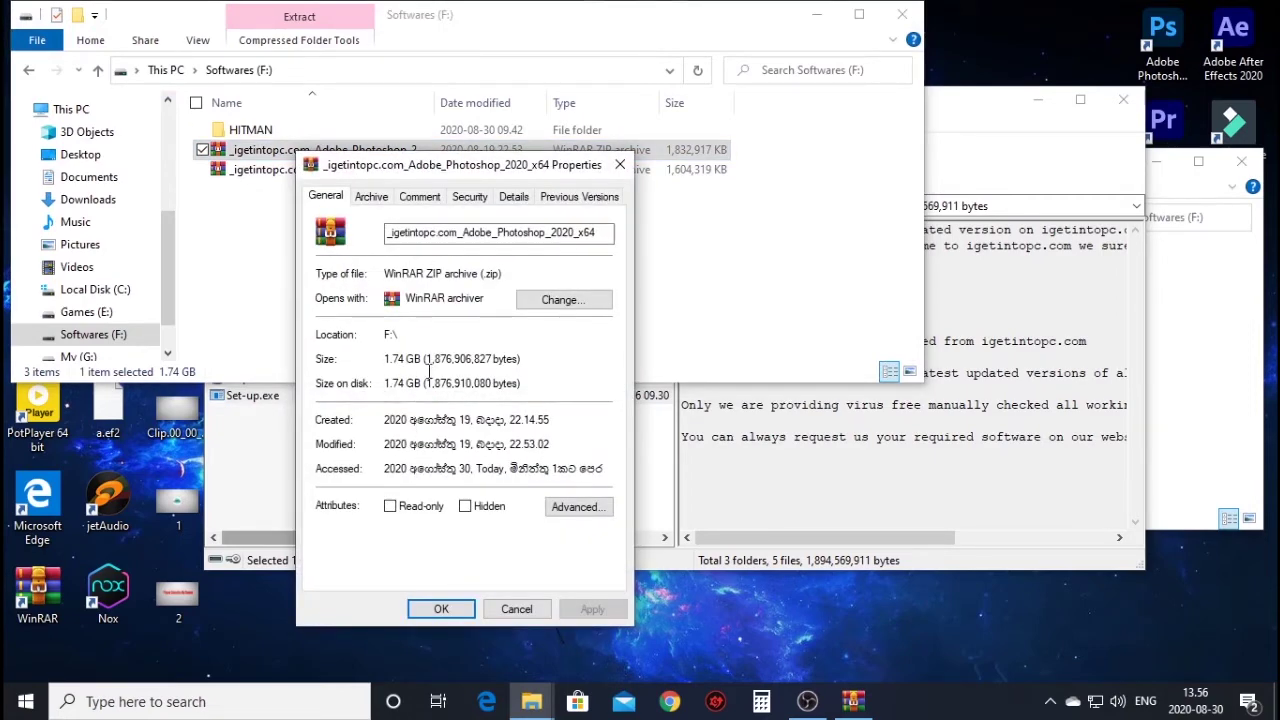
pyautogui.click(620, 164)
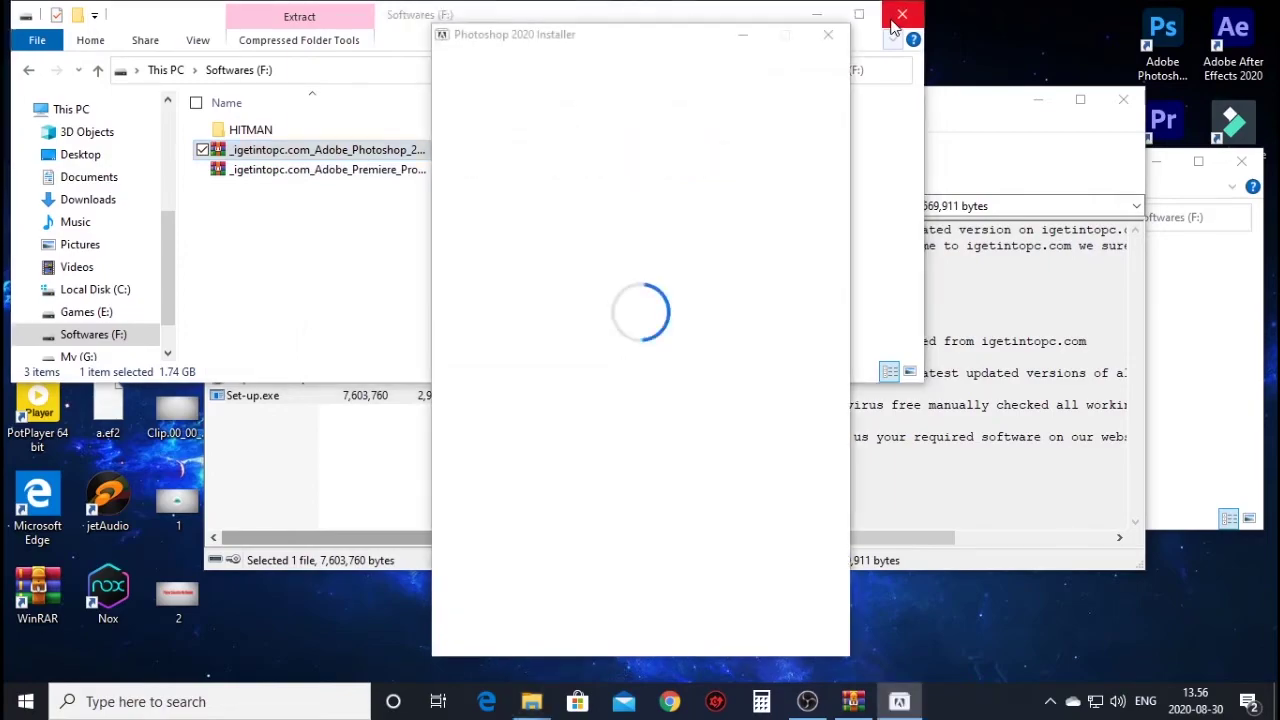
# - Close File Explorer and choose English (International) as the installer language
pyautogui.click(902, 14)
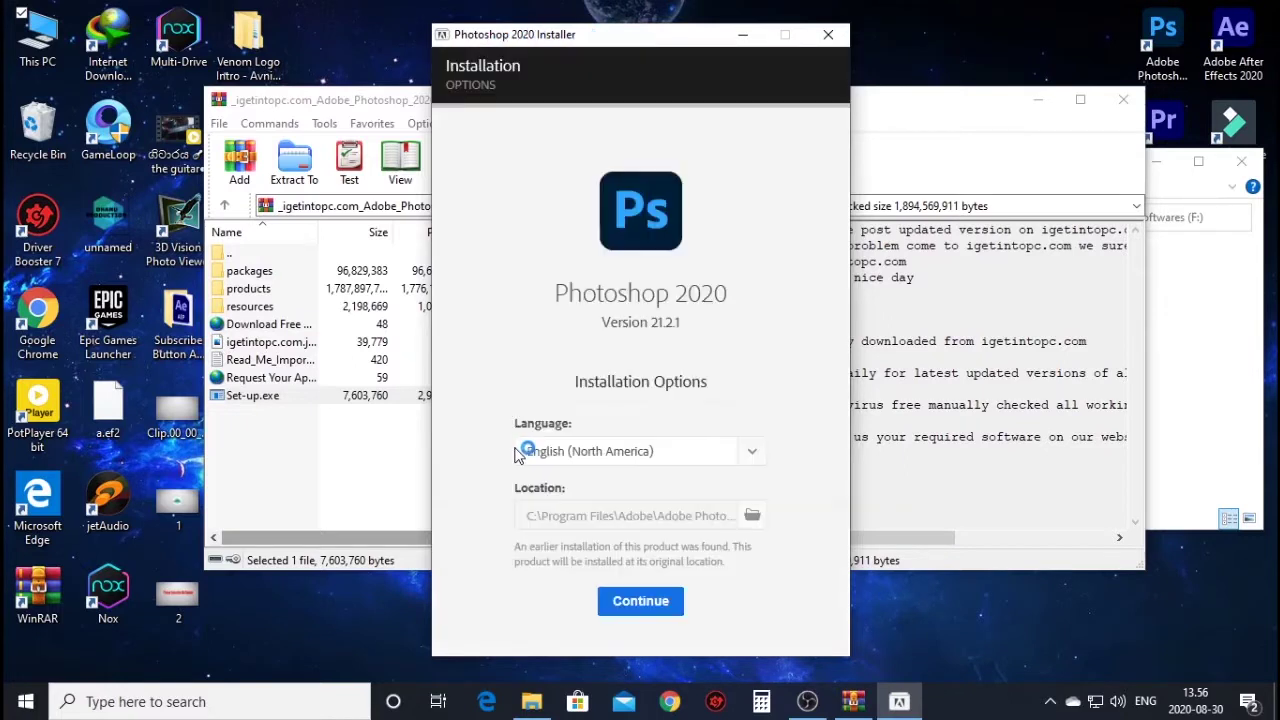
pyautogui.click(752, 447)
pyautogui.moveTo(757, 532); pyautogui.dragTo(757, 517)
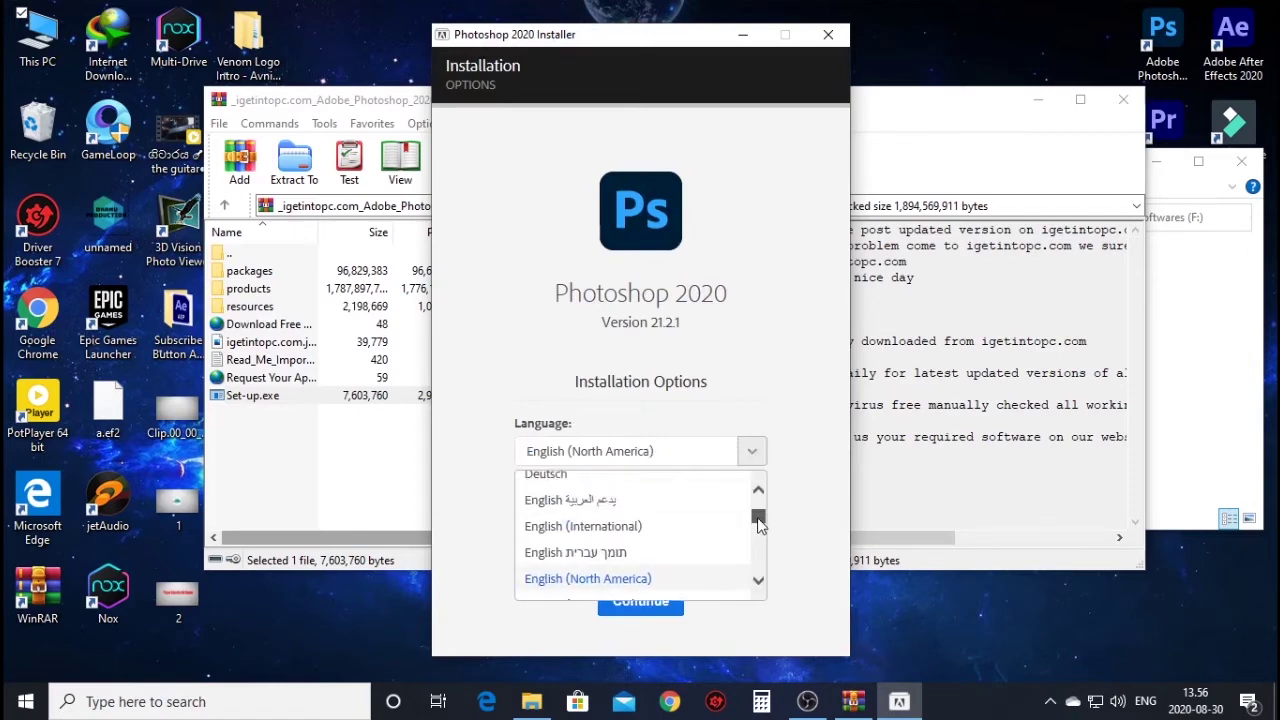
pyautogui.click(626, 537)
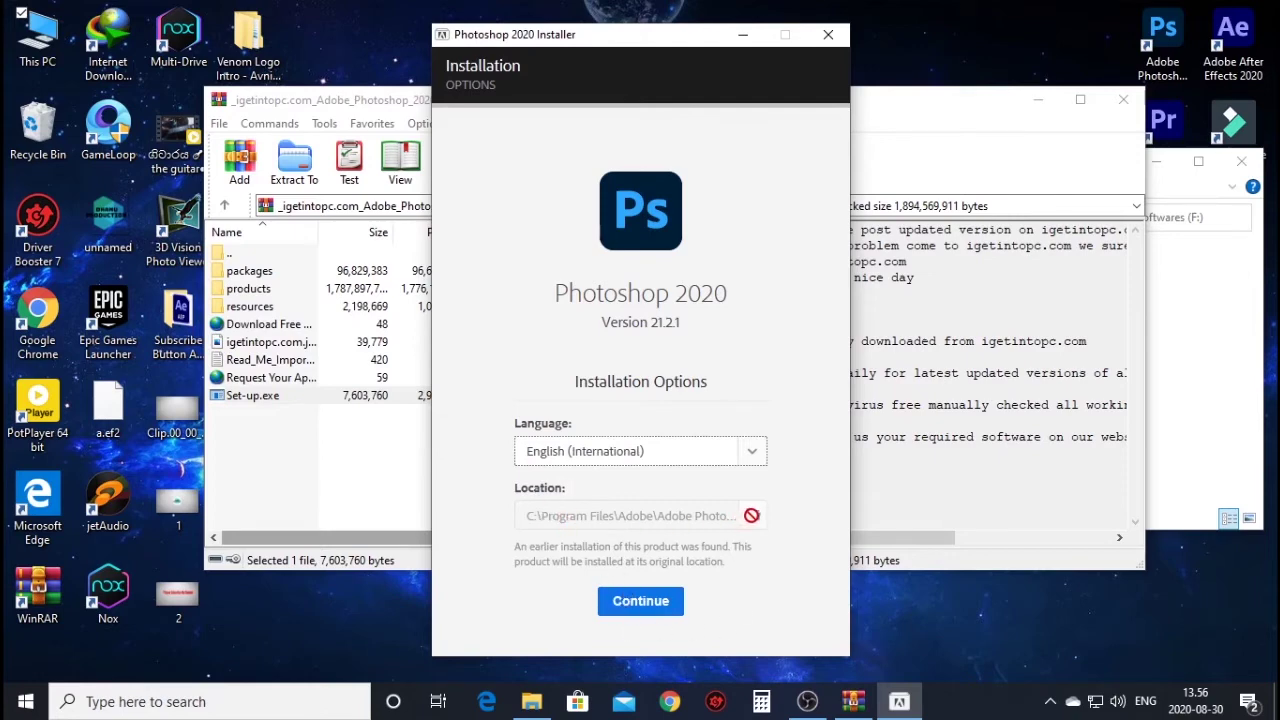
# - Start the Photoshop 2020 installation, then quit it partway through
pyautogui.click(648, 607)
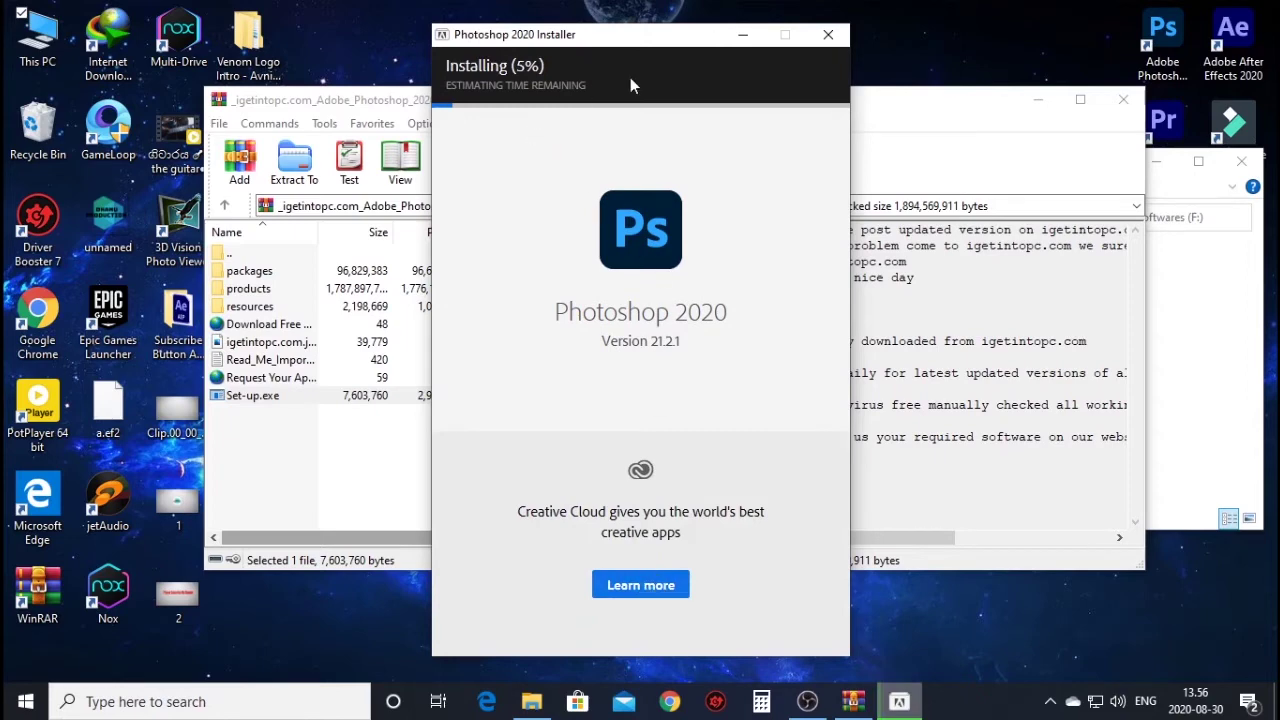
pyautogui.click(828, 34)
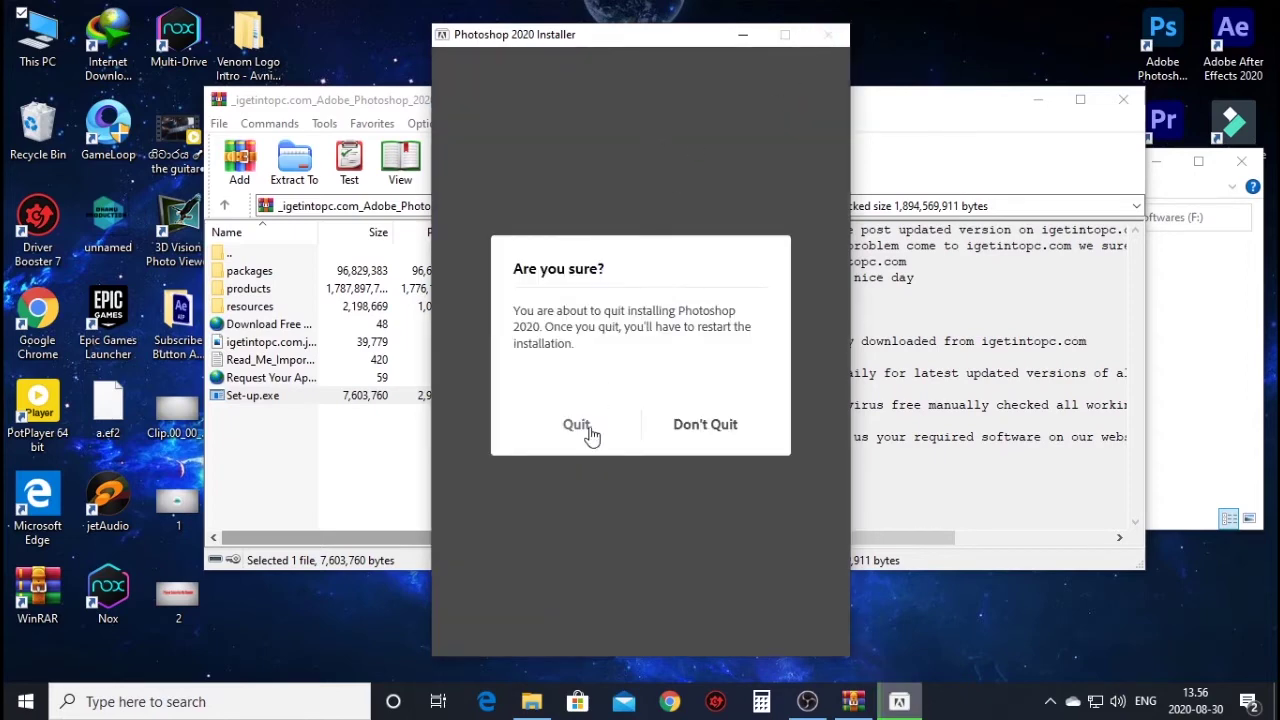
pyautogui.click(578, 425)
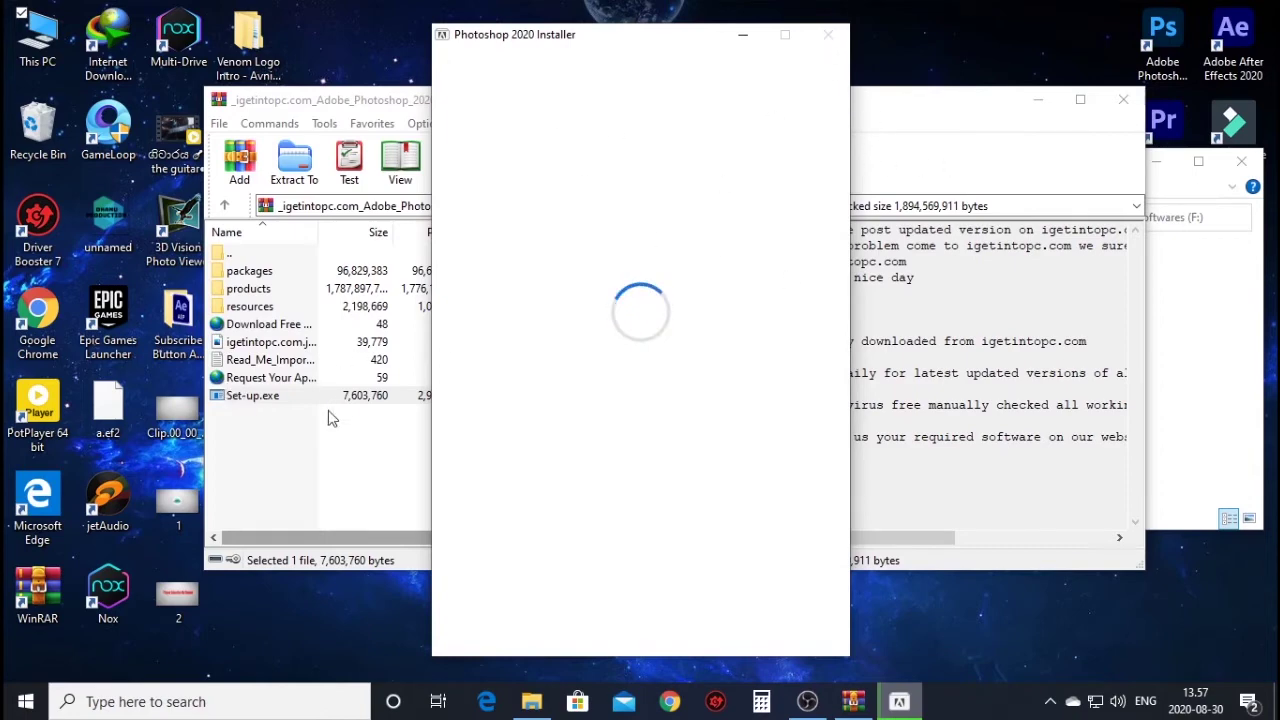
# - Close the WinRAR and File Explorer windows and launch Adobe Photoshop 2020 from its desktop shortcut
pyautogui.click(1122, 101)
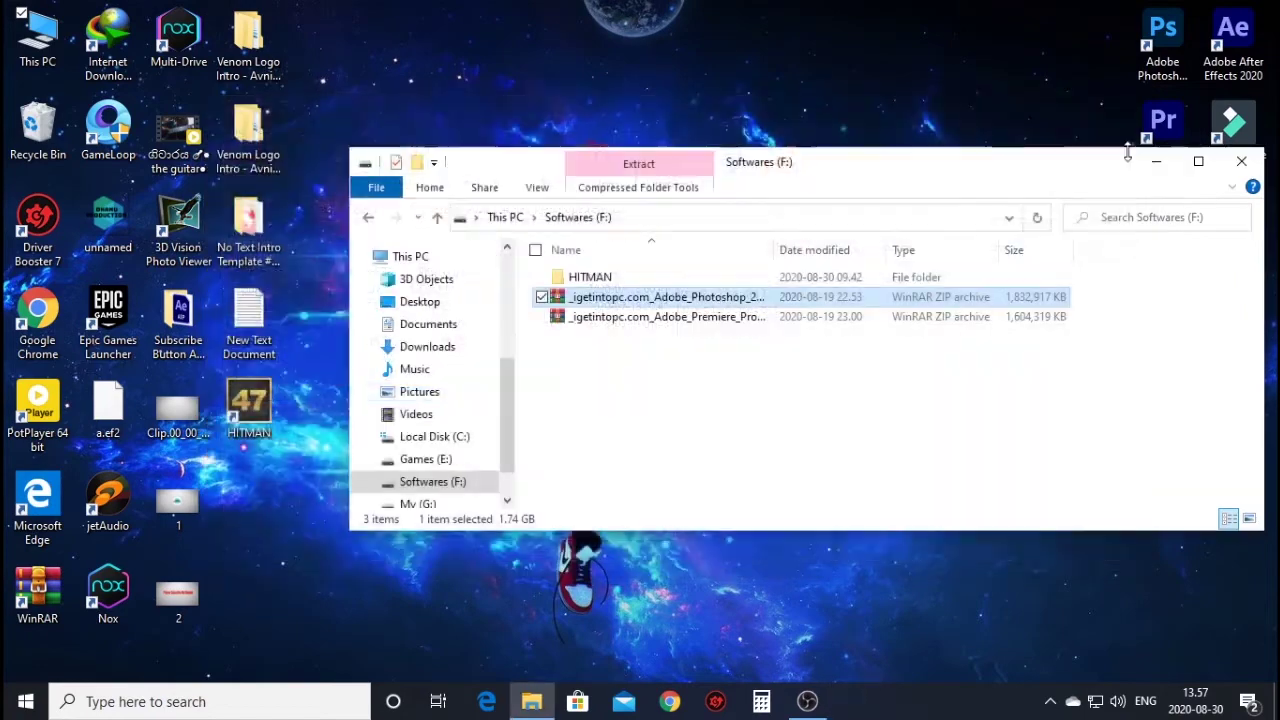
pyautogui.click(1110, 162)
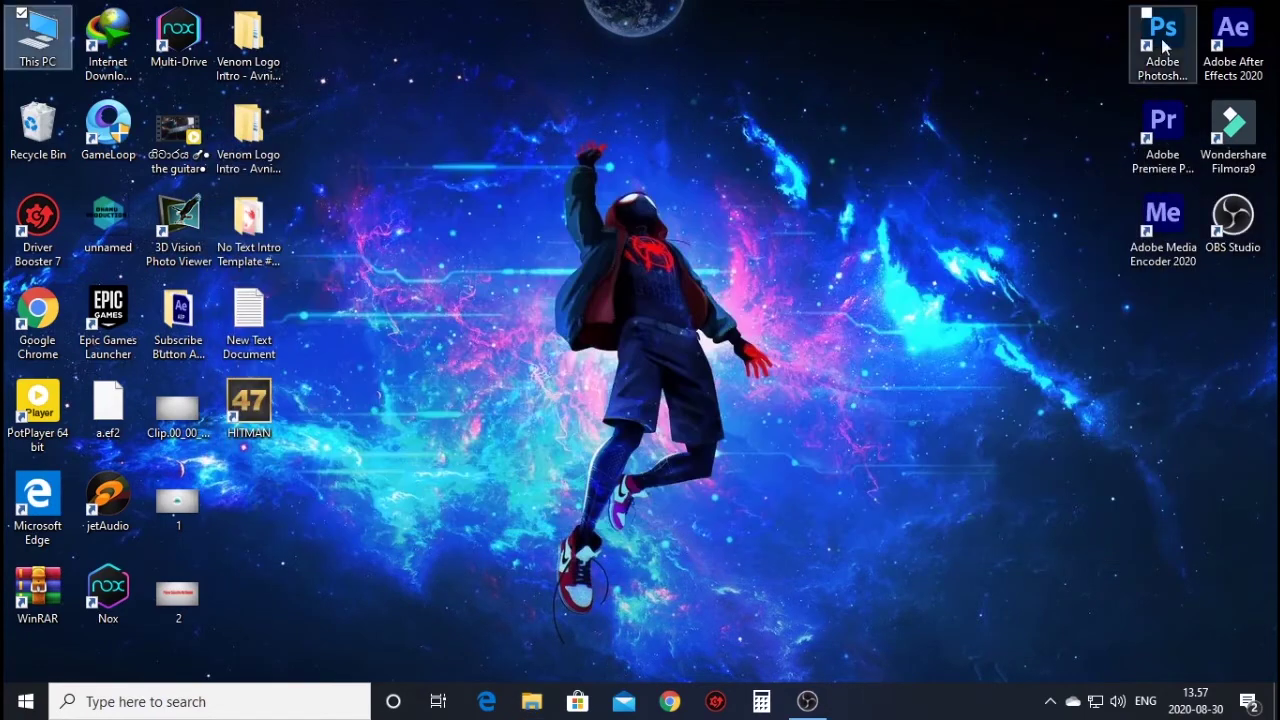
pyautogui.click(1162, 80)
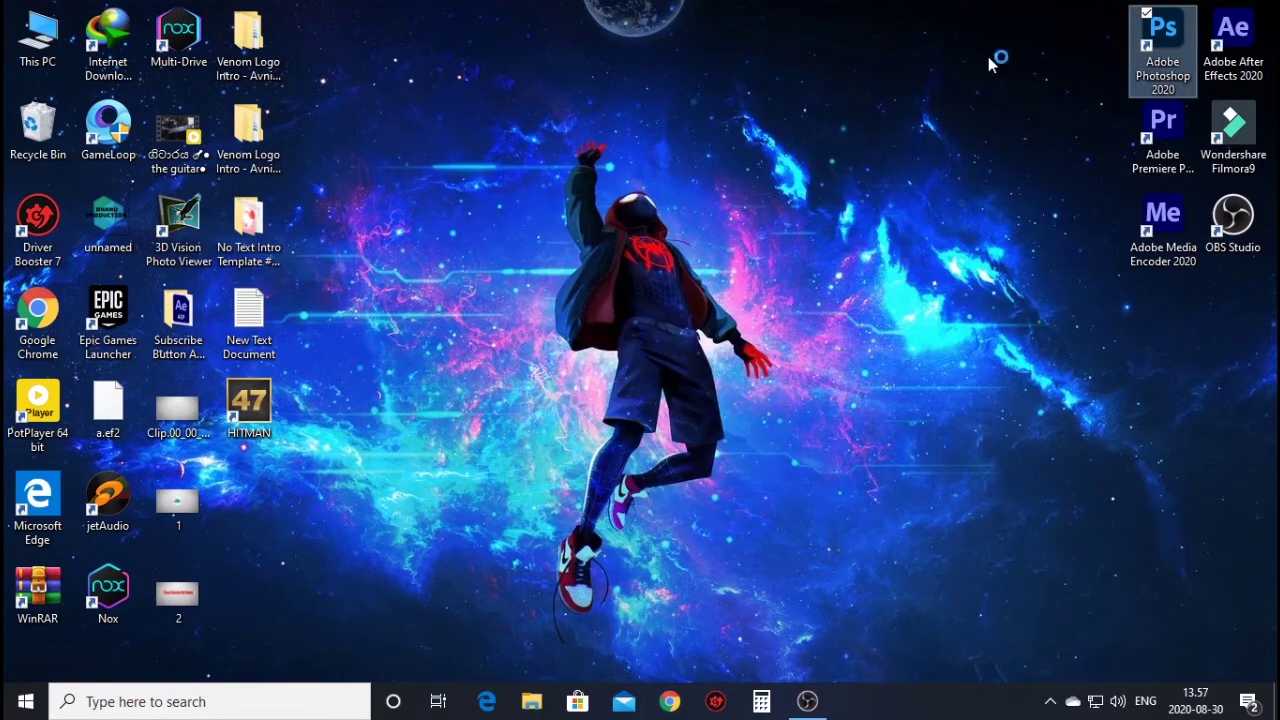
pyautogui.press('Return')
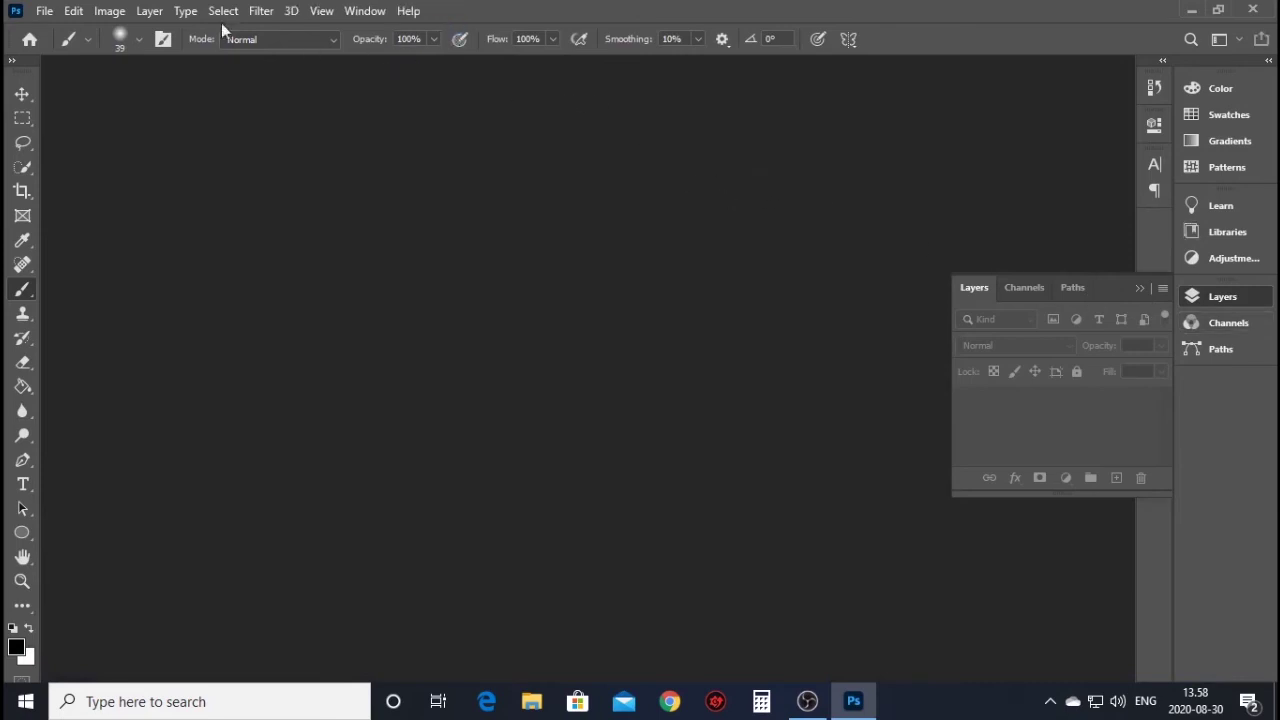
# - Create a new document at Default Photoshop Size, 16 × 12 cm at 118.11 ppcm
pyautogui.click(47, 14)
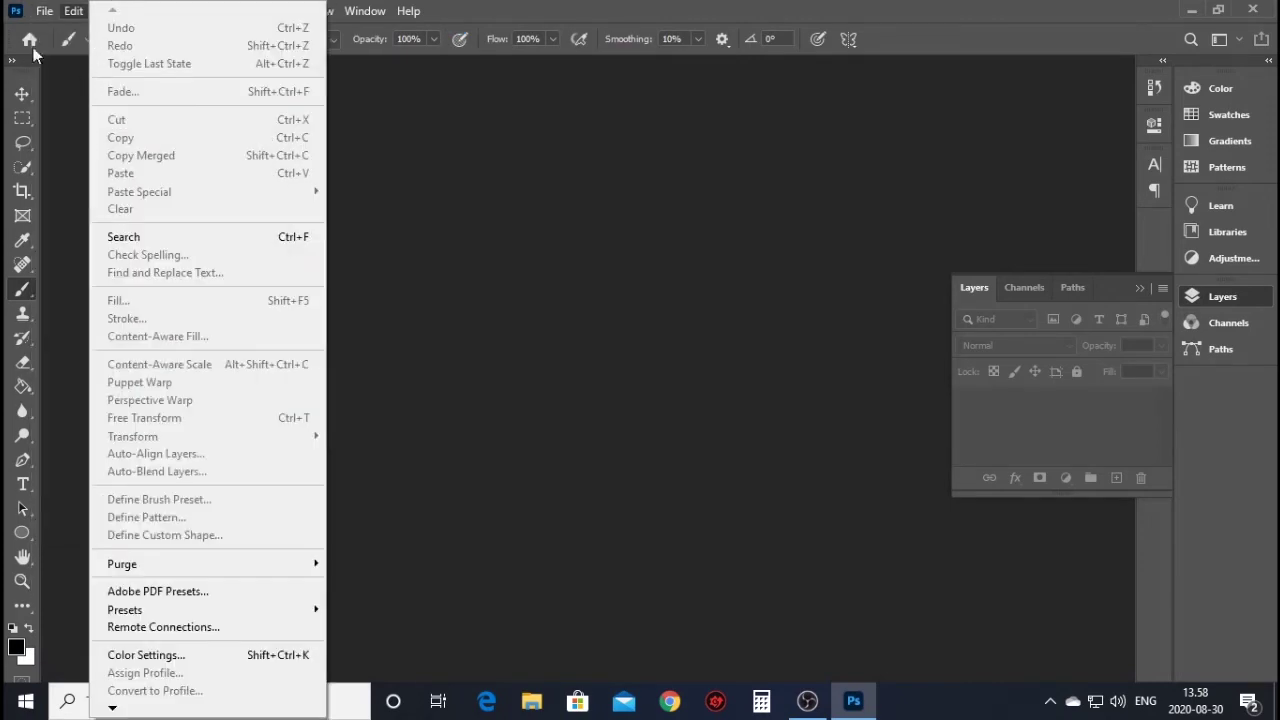
pyautogui.click(65, 30)
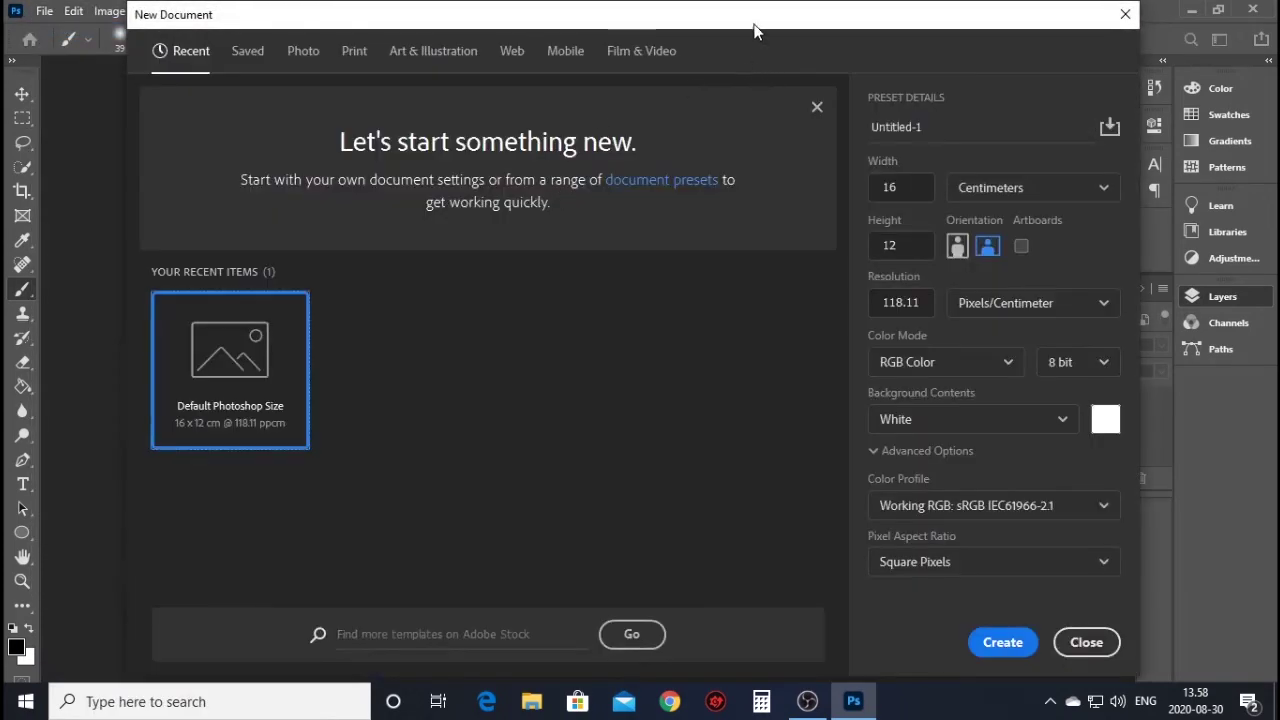
pyautogui.click(868, 642)
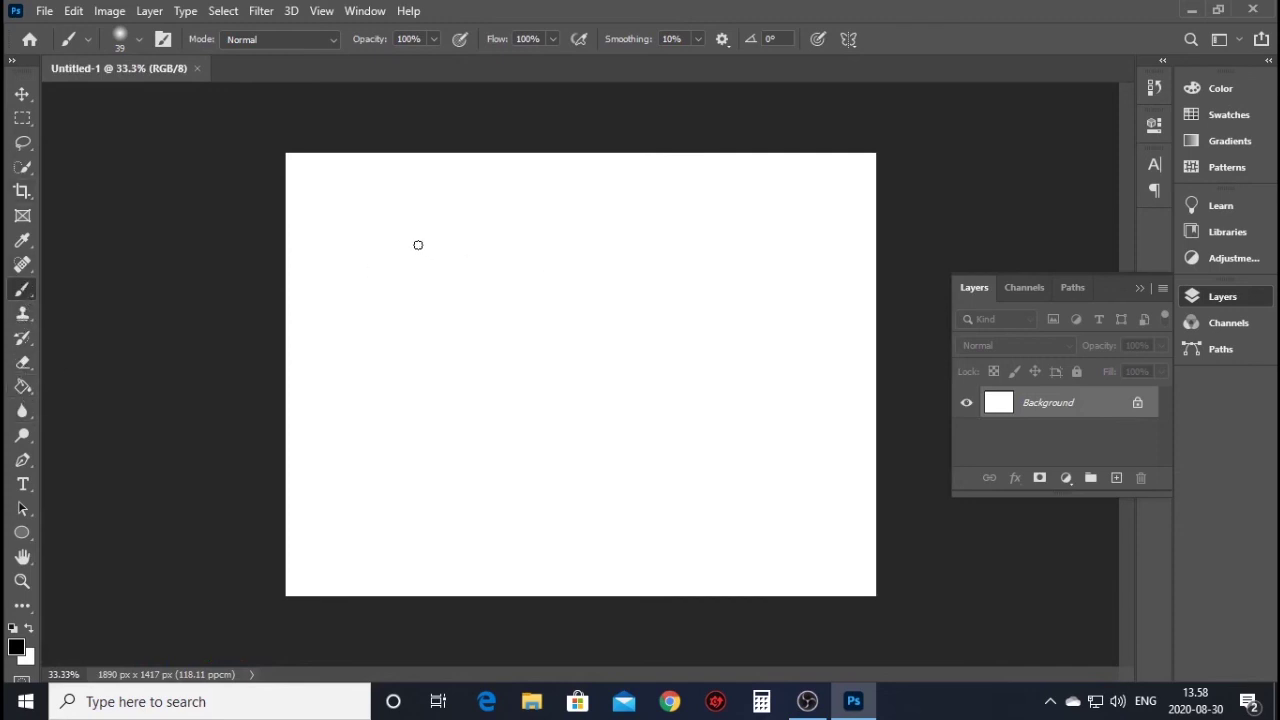
# - Draw two looping black brush strokes across the canvas, then close Photoshop without saving
pyautogui.moveTo(410, 241); pyautogui.dragTo(698, 291)
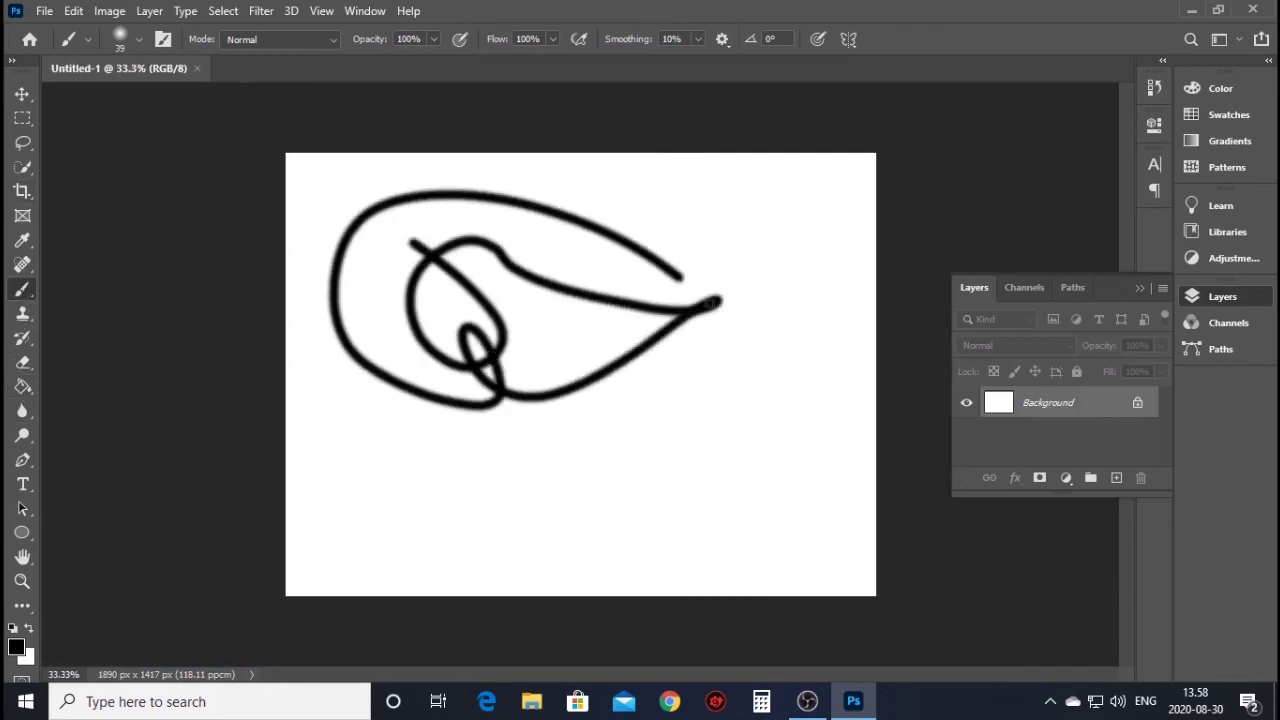
pyautogui.moveTo(716, 211)
pyautogui.mouseDown()
pyautogui.moveTo(493, 508)
pyautogui.moveTo(664, 204)
pyautogui.moveTo(691, 223)
pyautogui.moveTo(797, 194)
pyautogui.moveTo(786, 291)
pyautogui.moveTo(713, 290)
pyautogui.moveTo(630, 252)
pyautogui.mouseUp()
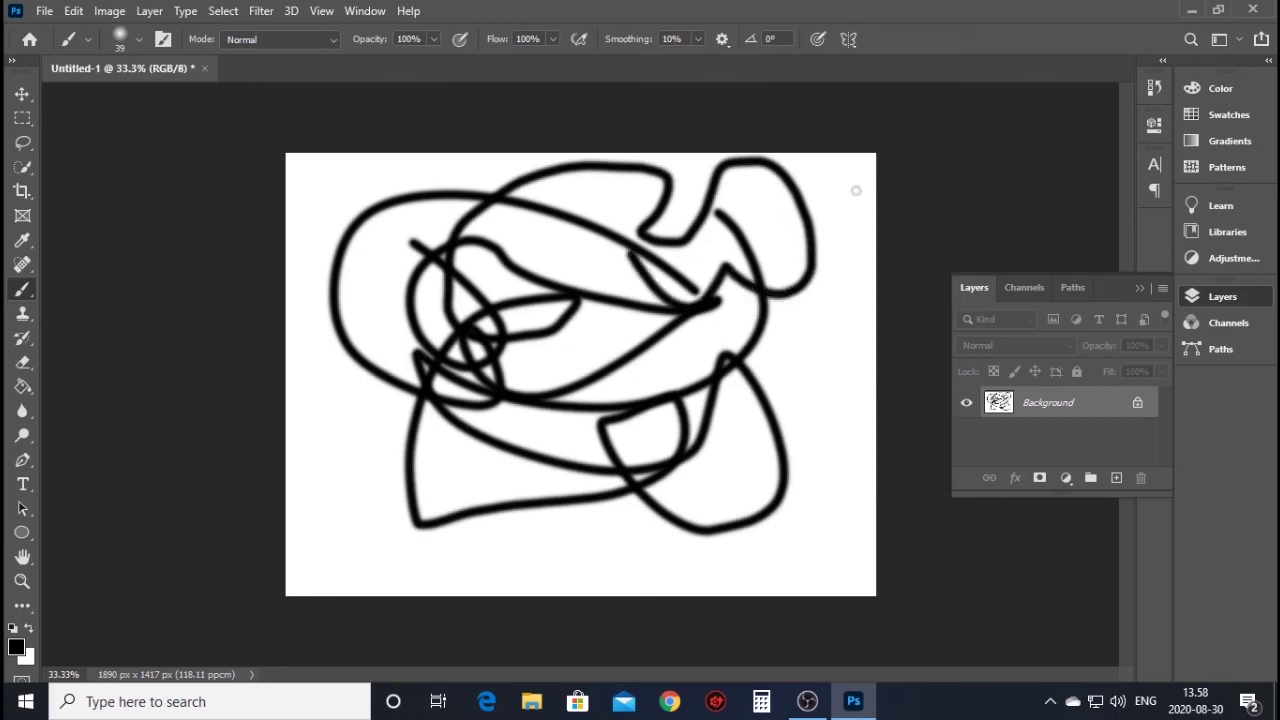
pyautogui.click(1256, 12)
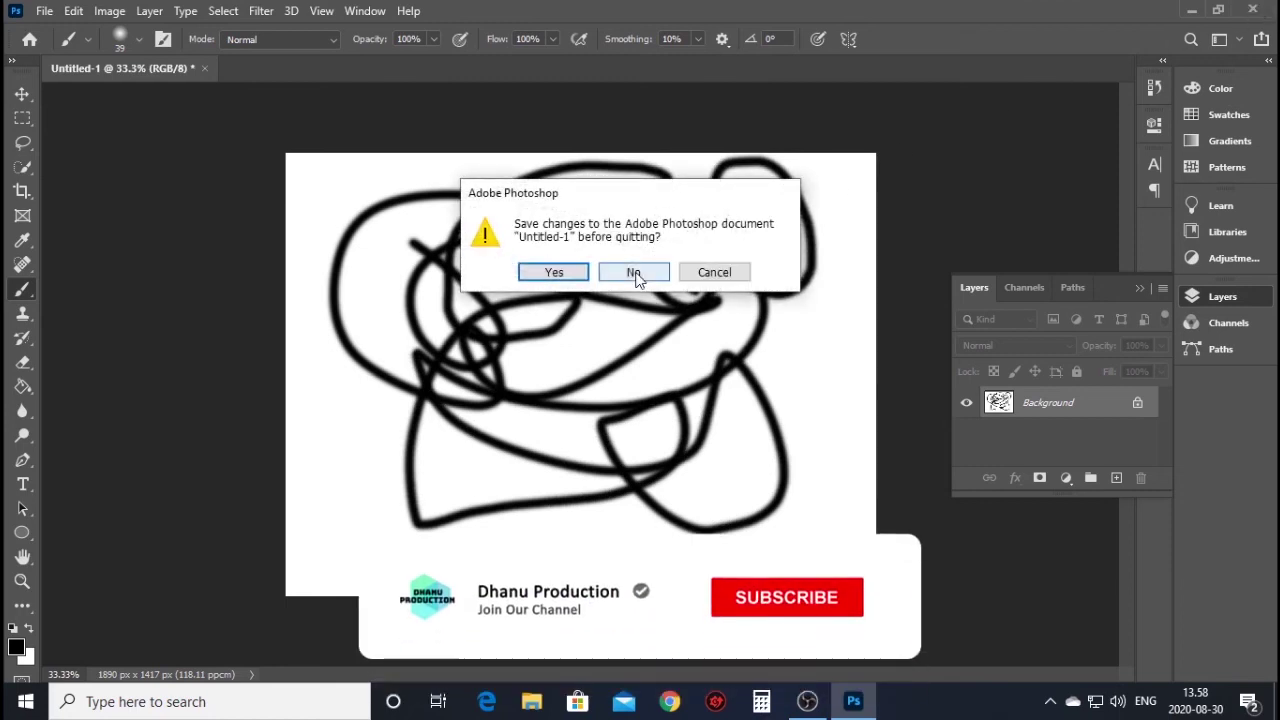